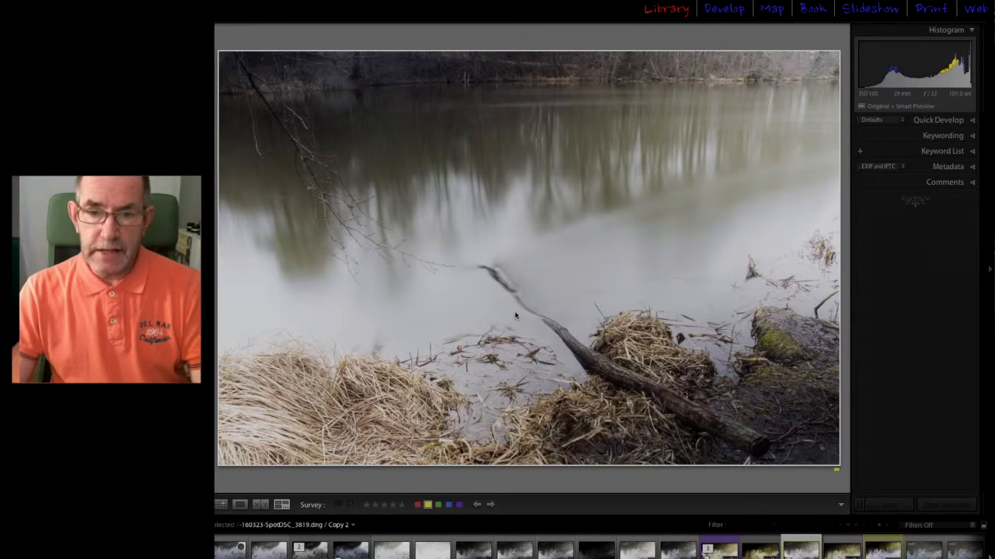
Compare the long-exposure lake shots with the short-exposure original DSC_3821 and another edited pond photo
left_click(917, 550)
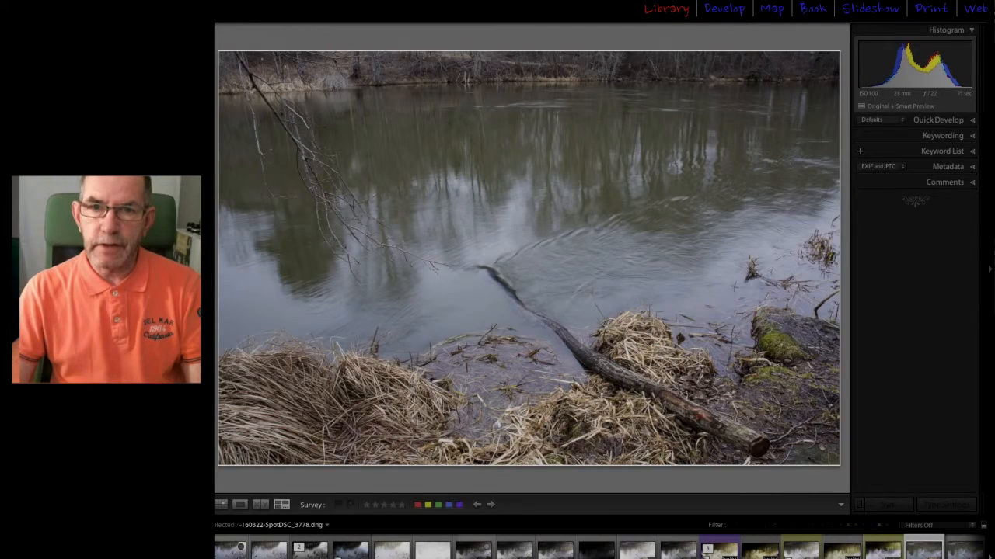
left_click(187, 550)
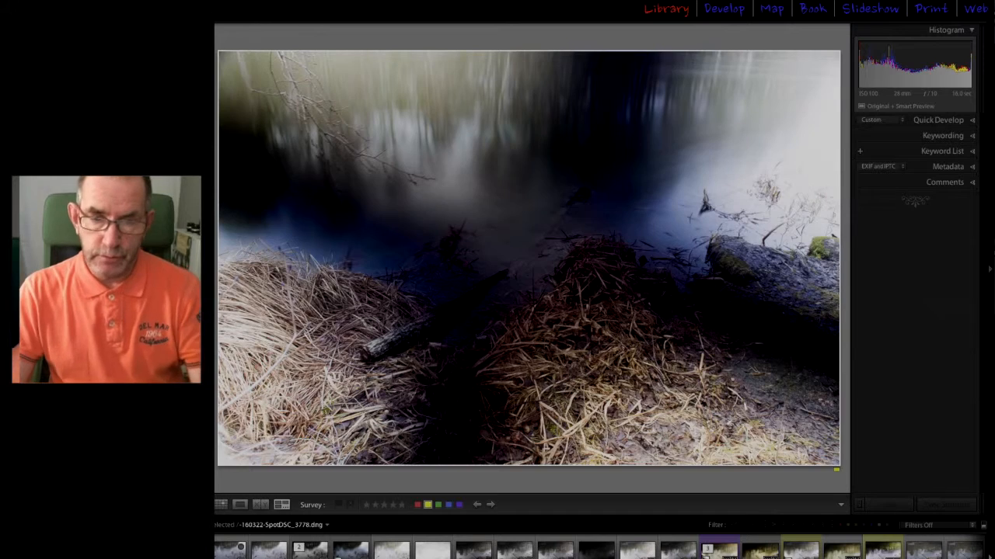
key("Right")
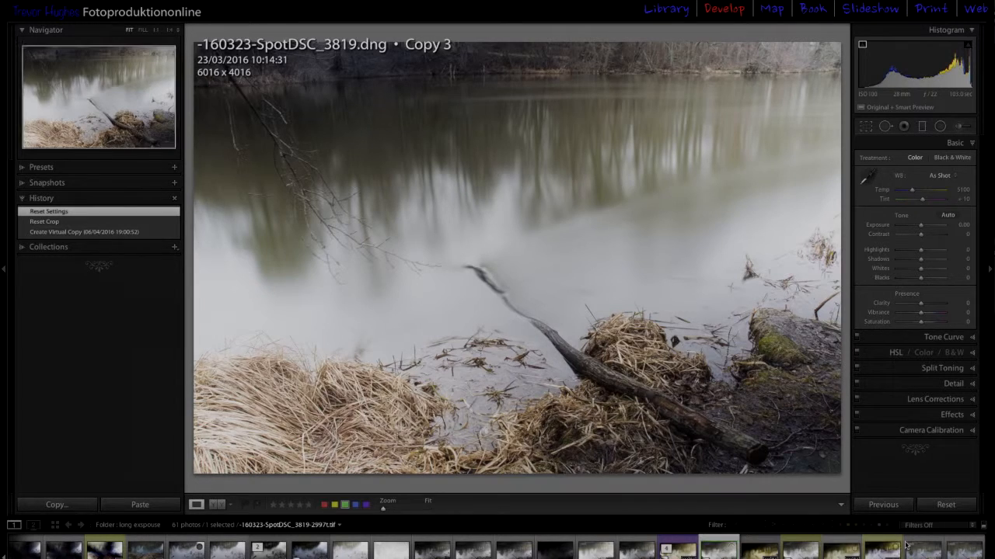
left_click(923, 549)
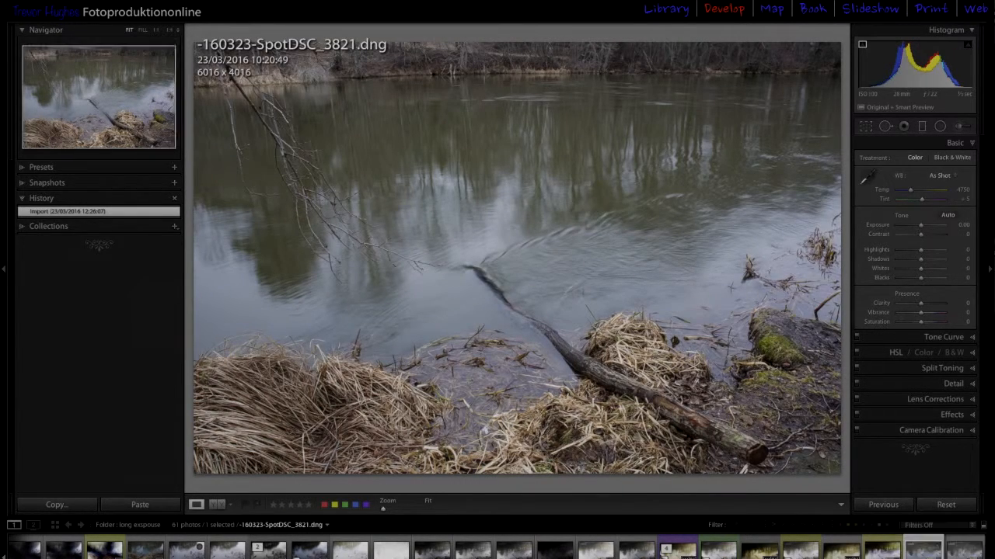
Send Copy 3 of 160323-SpotDSC_3819.dng from Lightroom to Adobe Photoshop CS6 for editing
left_click(720, 550)
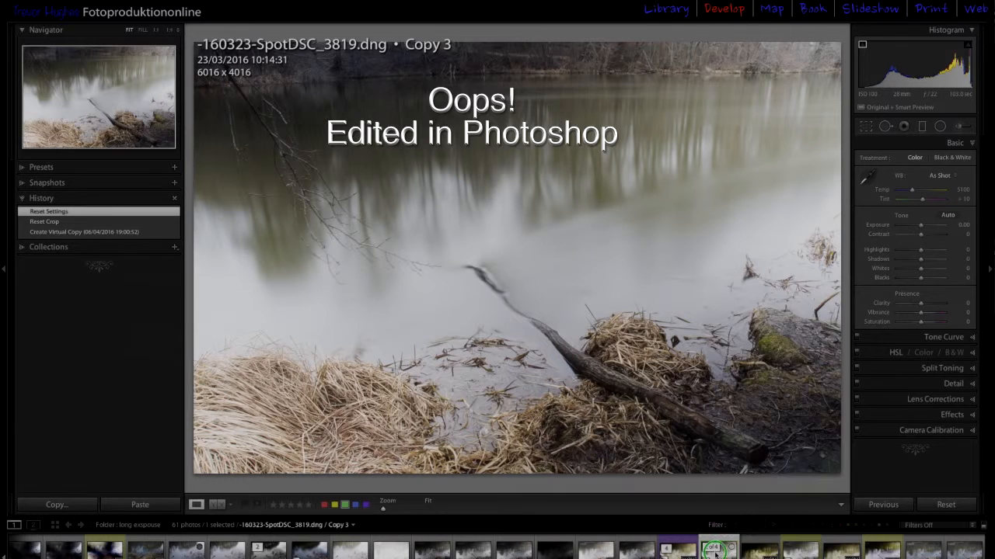
right_click(714, 551)
mouse_move(759, 367)
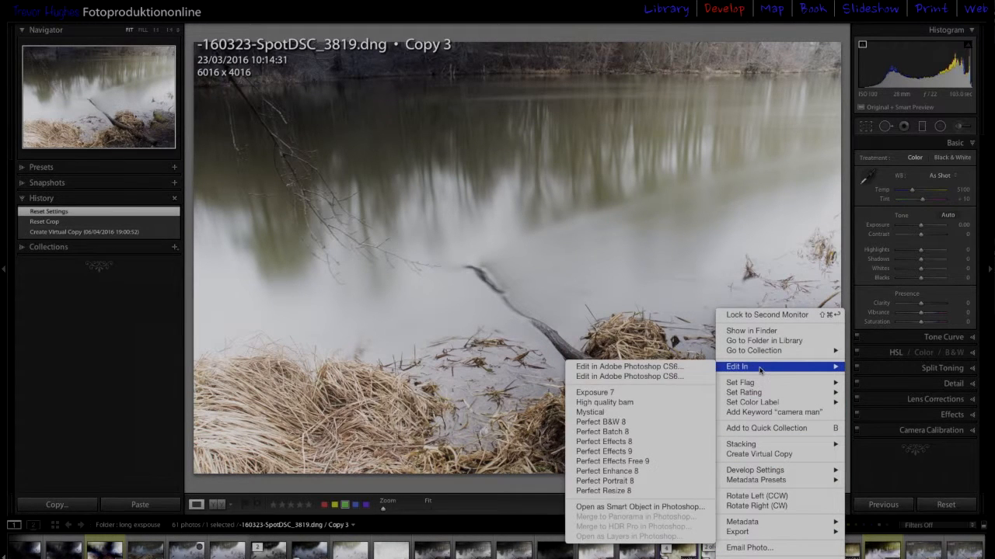
left_click(698, 377)
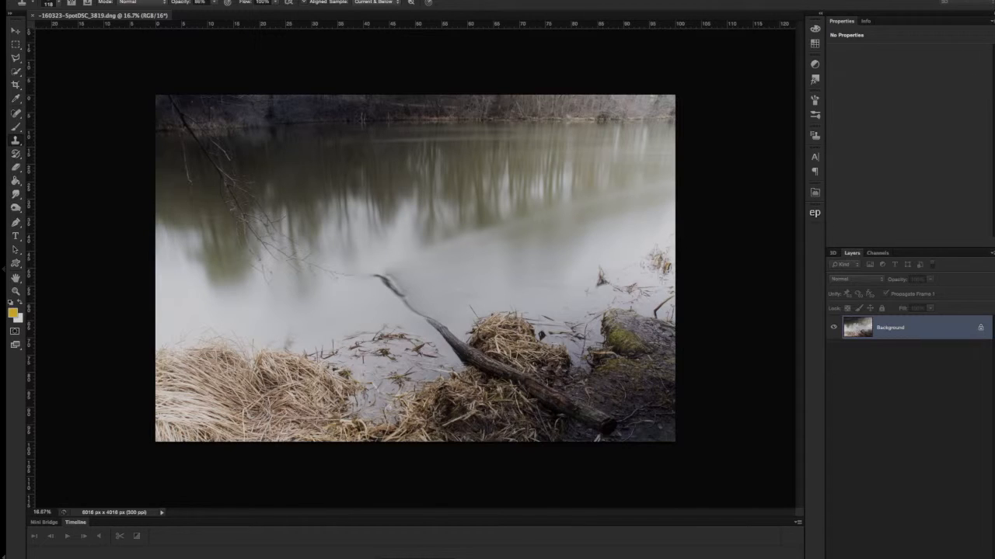
Add an empty layer above the Background and choose the Spot Healing Brush
key("alt+shift+super+n")
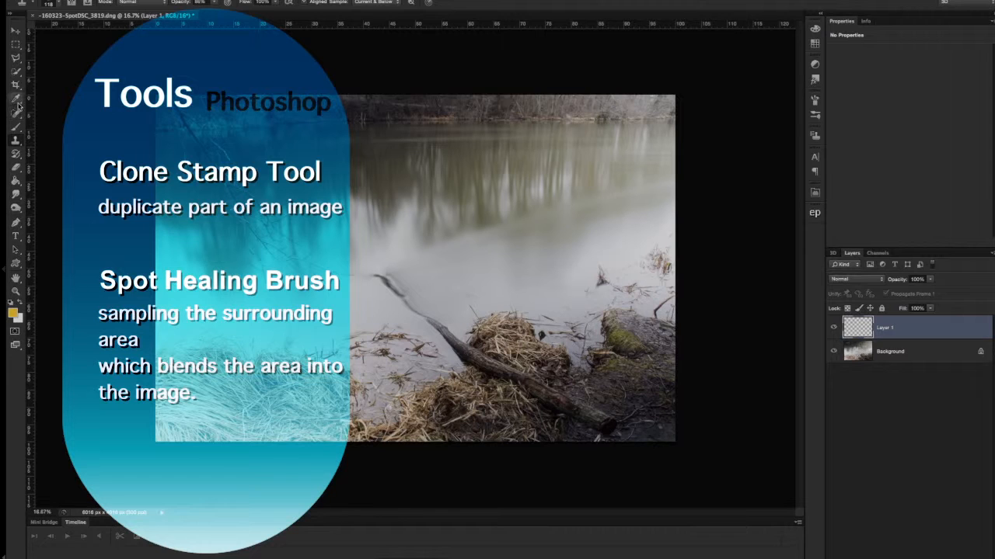
left_click(17, 114)
right_click(17, 113)
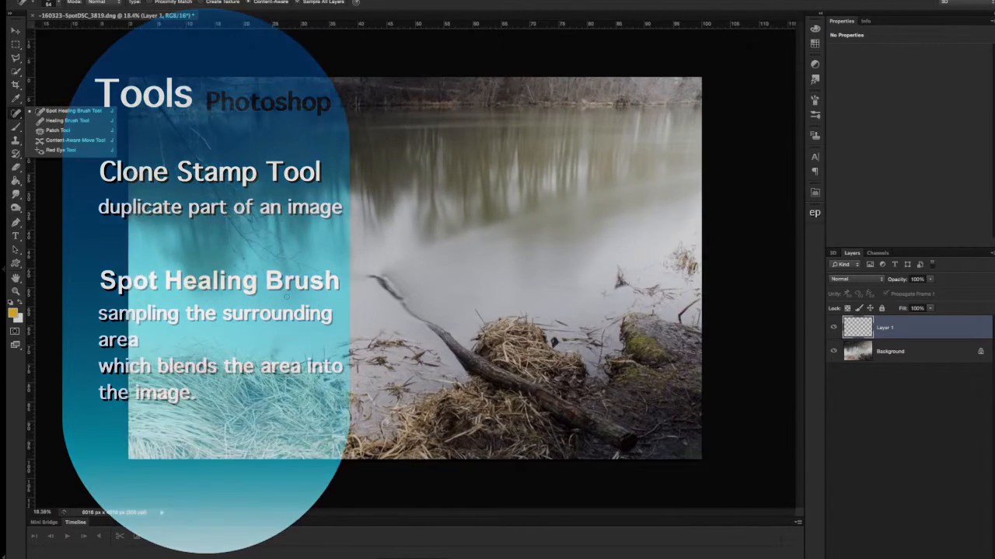
Reduce the brush size to 40 and heal away the lowest thin twig hanging over the pale water
scroll(286, 296, "up", 5)
scroll(286, 297, "up", 2)
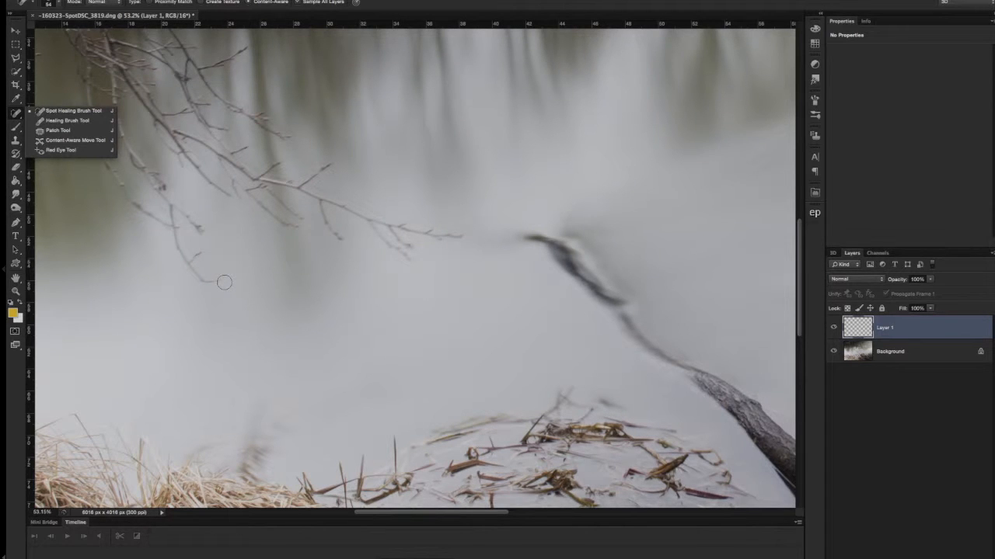
left_click_drag(224, 282, 223, 286)
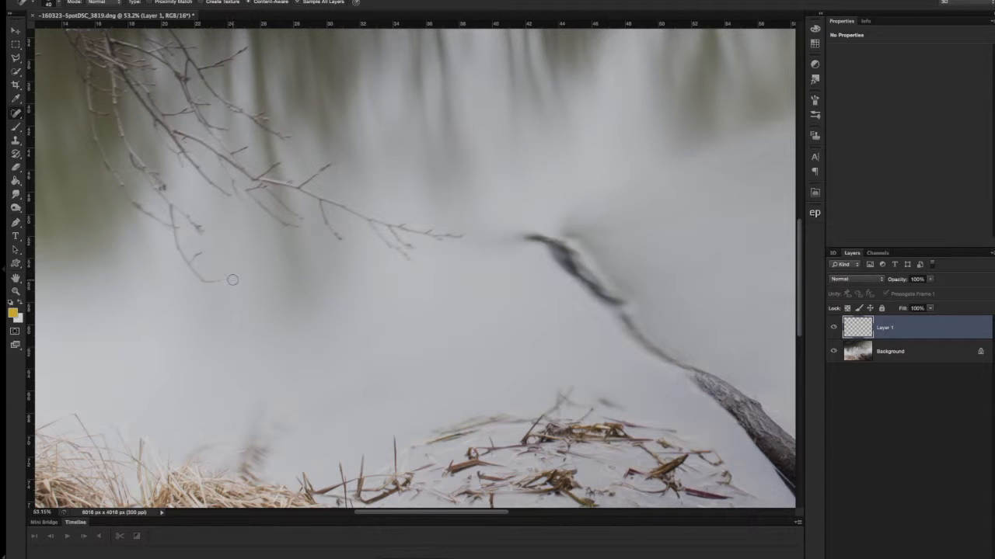
mouse_move(222, 279)
left_mouse_down()
mouse_move(190, 270)
mouse_move(200, 254)
mouse_move(183, 256)
mouse_move(172, 208)
left_mouse_up()
mouse_move(176, 208)
left_mouse_down()
mouse_move(203, 231)
mouse_move(175, 232)
mouse_move(137, 206)
mouse_move(93, 123)
left_mouse_up()
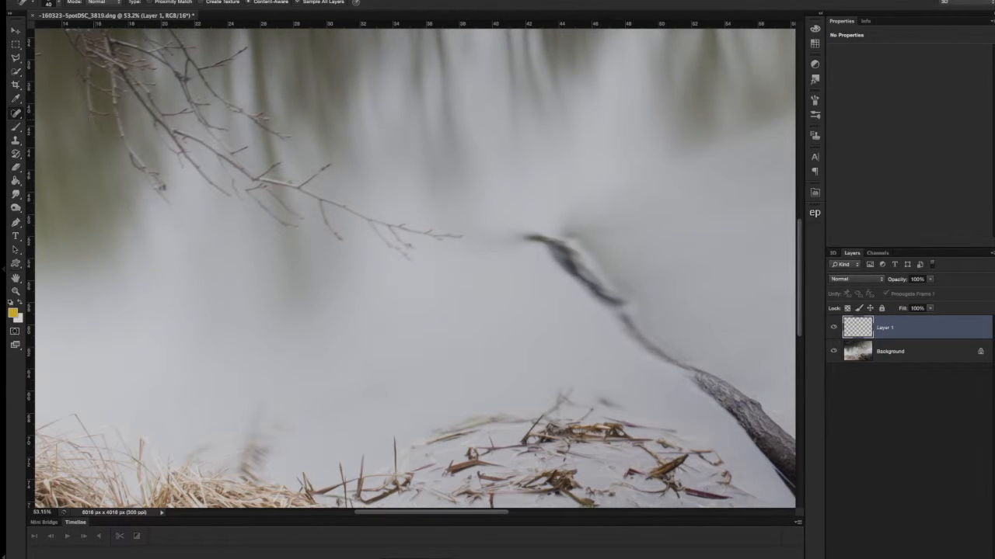
Heal away the long branch tip reaching toward the submerged log and the twigs just above it
mouse_move(465, 235)
left_mouse_down()
mouse_move(426, 228)
mouse_move(389, 241)
mouse_move(370, 223)
mouse_move(408, 244)
mouse_move(445, 246)
mouse_move(323, 199)
mouse_move(340, 237)
mouse_move(262, 191)
left_mouse_up()
left_click_drag(304, 229, 242, 186)
mouse_move(302, 207)
left_mouse_down()
mouse_move(333, 280)
mouse_move(394, 322)
mouse_move(436, 280)
mouse_move(362, 289)
mouse_move(399, 300)
mouse_move(415, 322)
left_mouse_up()
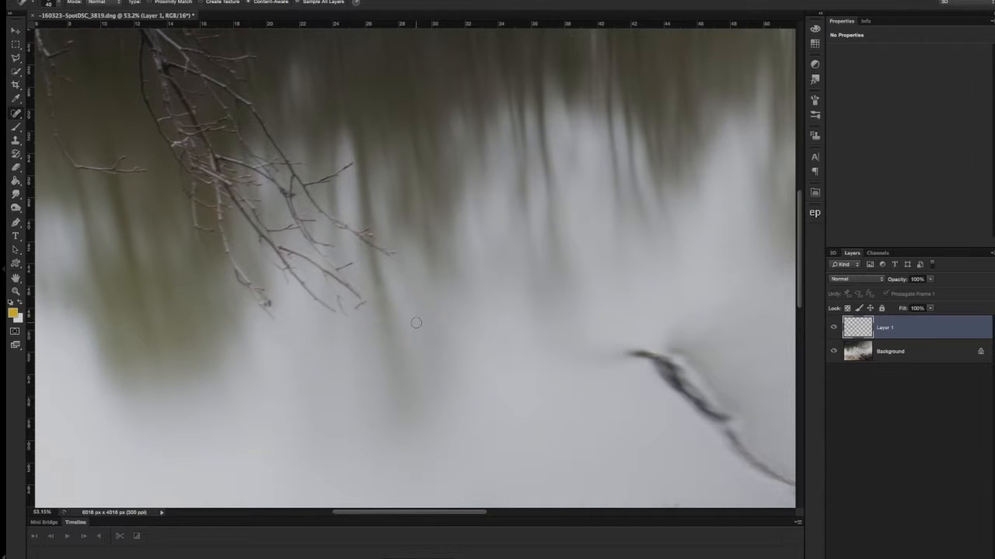
left_click_drag(395, 255, 307, 194)
mouse_move(331, 311)
left_mouse_down()
mouse_move(278, 255)
mouse_move(355, 292)
mouse_move(358, 301)
mouse_move(331, 284)
mouse_move(357, 308)
left_mouse_up()
Heal away the remaining fine twigs and stray fragments beyond the hanging branch's lower end
mouse_move(332, 315)
left_mouse_down()
mouse_move(466, 359)
mouse_move(435, 355)
mouse_move(394, 299)
mouse_move(383, 261)
mouse_move(433, 348)
mouse_move(424, 325)
mouse_move(434, 358)
left_mouse_up()
mouse_move(365, 294)
left_mouse_down()
mouse_move(354, 240)
mouse_move(378, 280)
left_mouse_up()
mouse_move(517, 304)
left_mouse_down()
mouse_move(489, 290)
mouse_move(453, 237)
left_mouse_up()
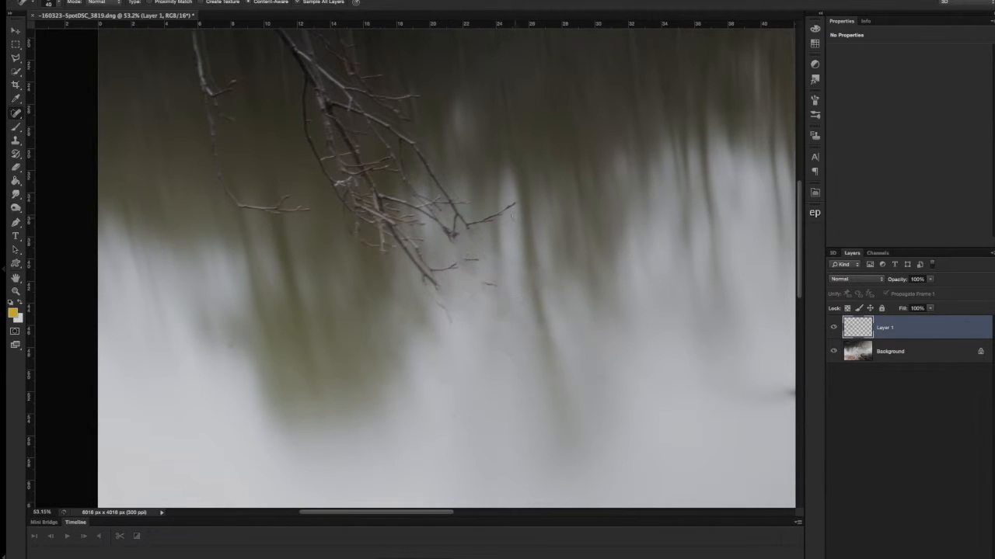
left_click_drag(513, 204, 466, 227)
left_click(485, 284)
mouse_move(449, 322)
left_mouse_down()
mouse_move(415, 283)
mouse_move(426, 274)
mouse_move(453, 308)
left_mouse_up()
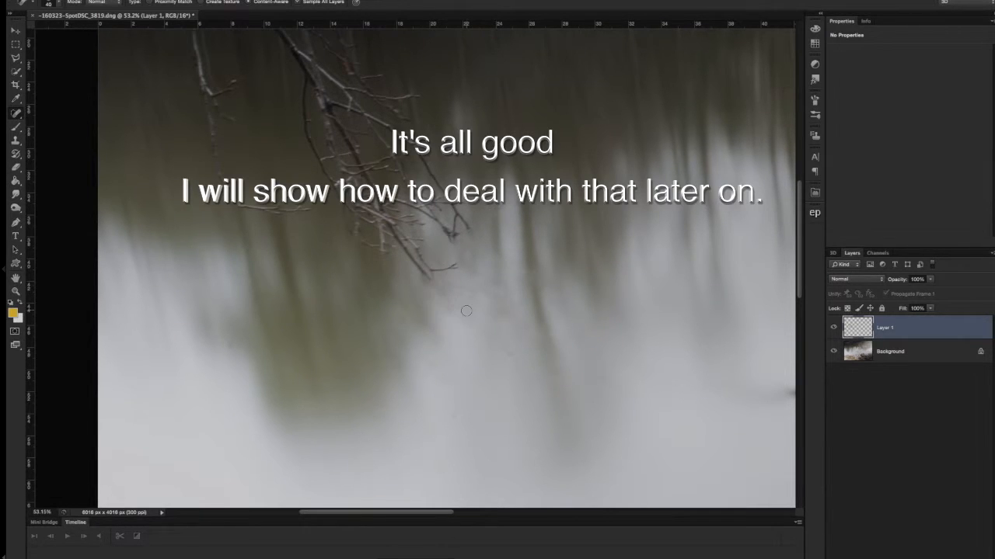
Enlarge the healing brush to 65 and remove the outer side twig near the branch's lower end
left_click_drag(391, 277, 359, 337)
left_click_drag(378, 381, 412, 371)
left_click_drag(439, 292, 381, 206)
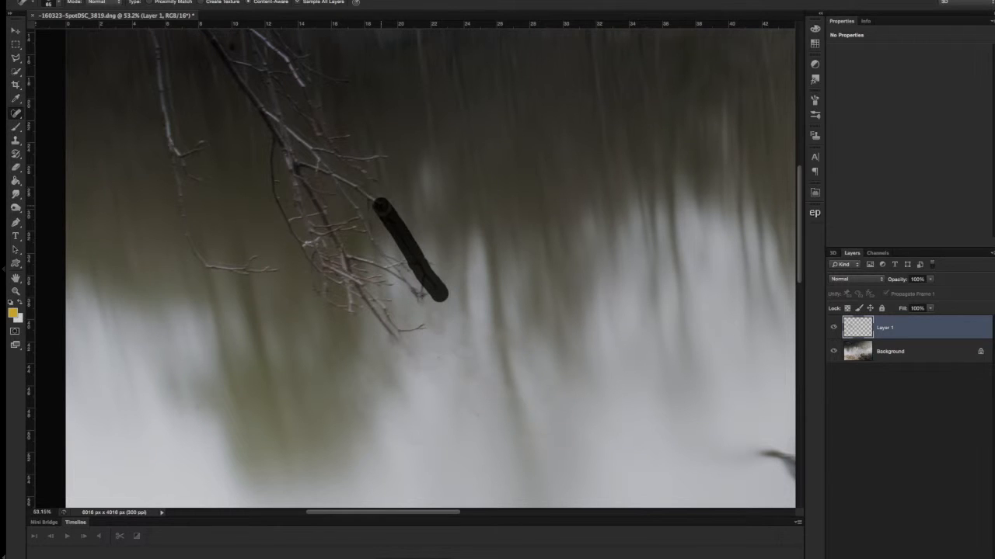
left_click(433, 265)
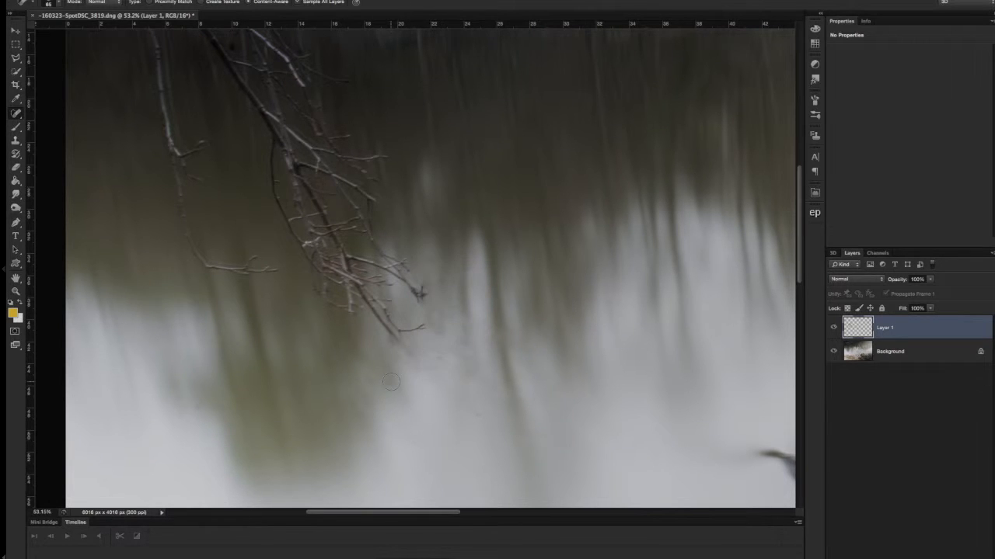
scroll(391, 382, "down", 2)
scroll(391, 381, "down", 2)
Heal away the lower part of the separate hanging twig and the curved twigs along the main branch
mouse_move(323, 318)
left_mouse_down()
mouse_move(280, 315)
mouse_move(268, 259)
mouse_move(276, 250)
mouse_move(282, 268)
left_mouse_up()
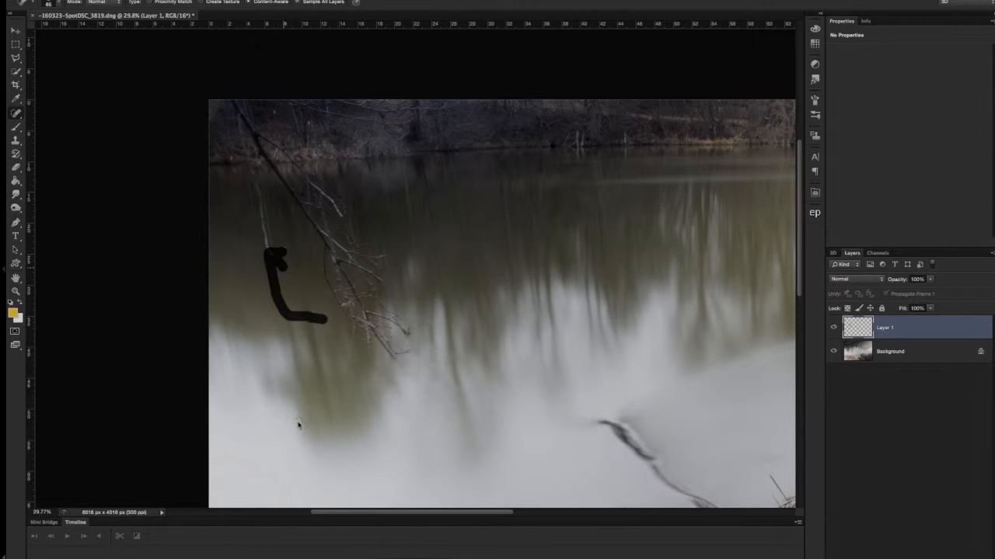
left_click_drag(307, 318, 322, 308)
mouse_move(327, 248)
left_mouse_down()
mouse_move(330, 289)
mouse_move(362, 340)
left_mouse_up()
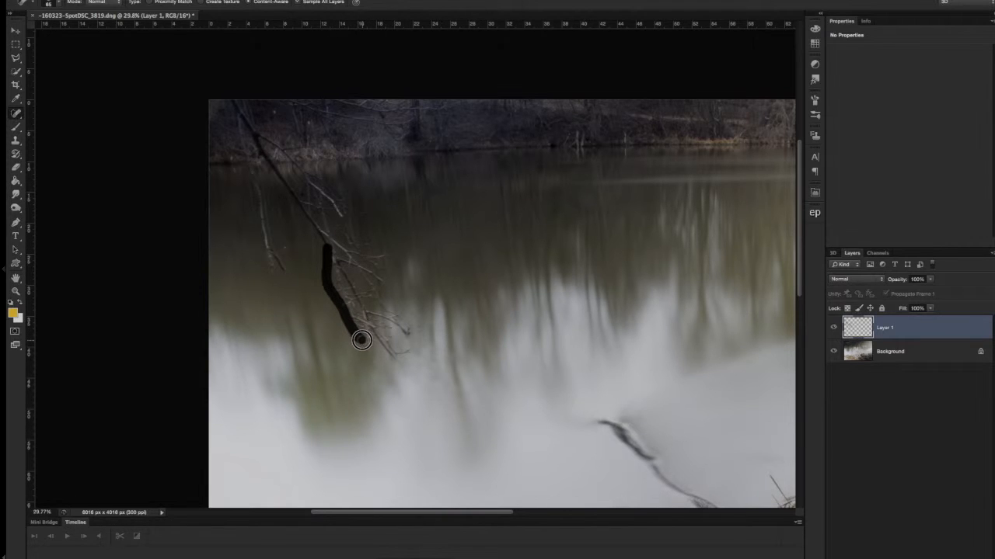
mouse_move(335, 266)
left_mouse_down()
mouse_move(351, 313)
mouse_move(370, 327)
left_mouse_up()
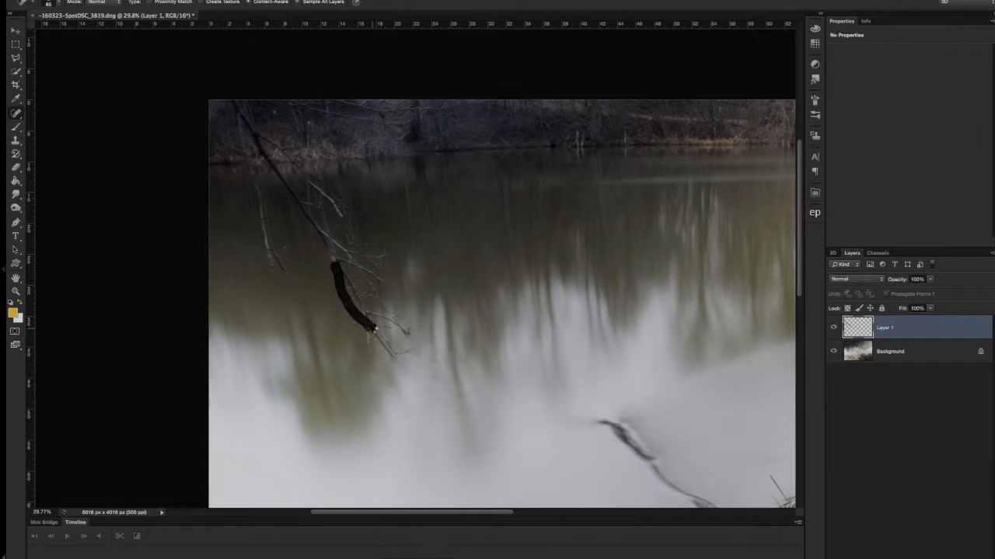
left_click_drag(402, 362, 376, 334)
Heal away the leftover twig fragments below and beside the main branch's lower tip
scroll(391, 351, "up", 3)
scroll(390, 352, "down", 6)
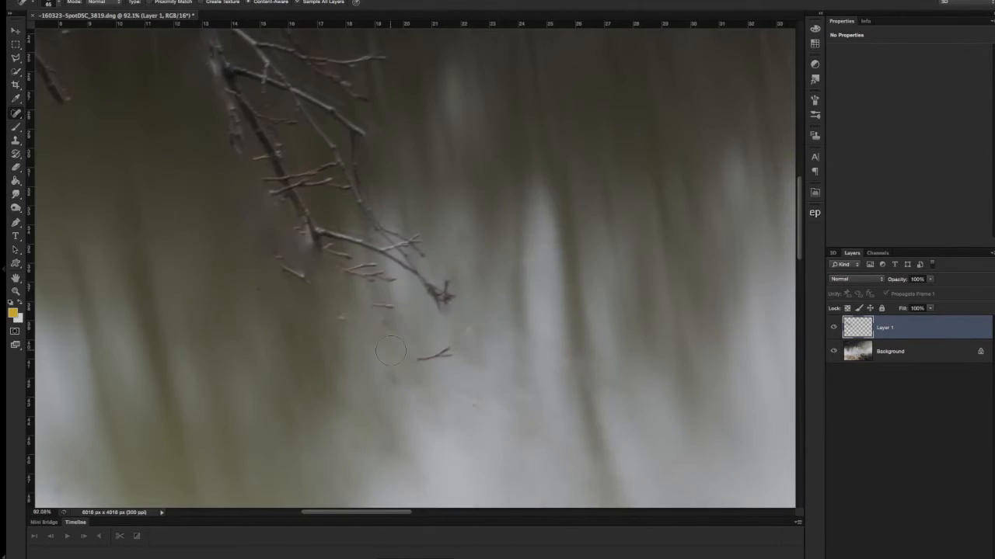
scroll(390, 350, "up", 3)
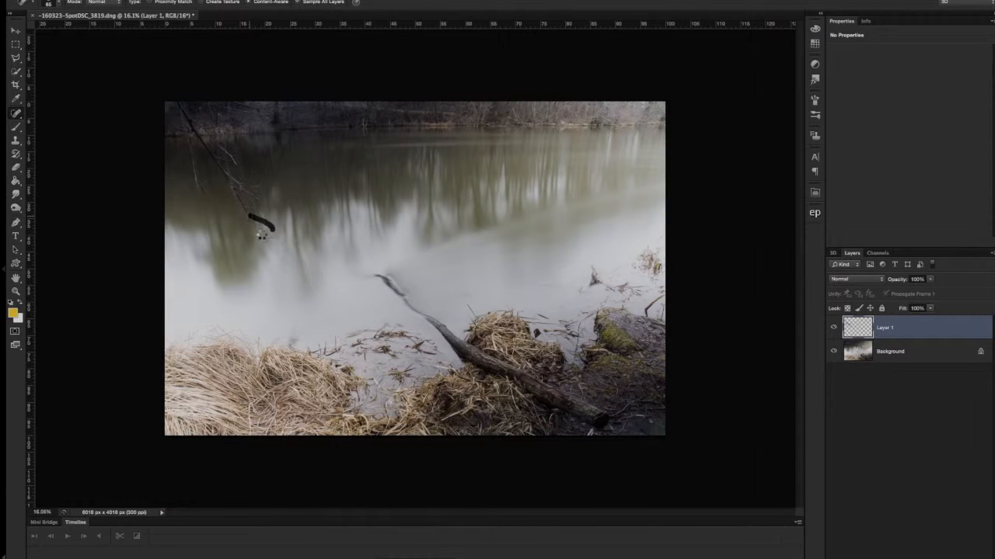
scroll(262, 233, "up", 4)
left_click(229, 200)
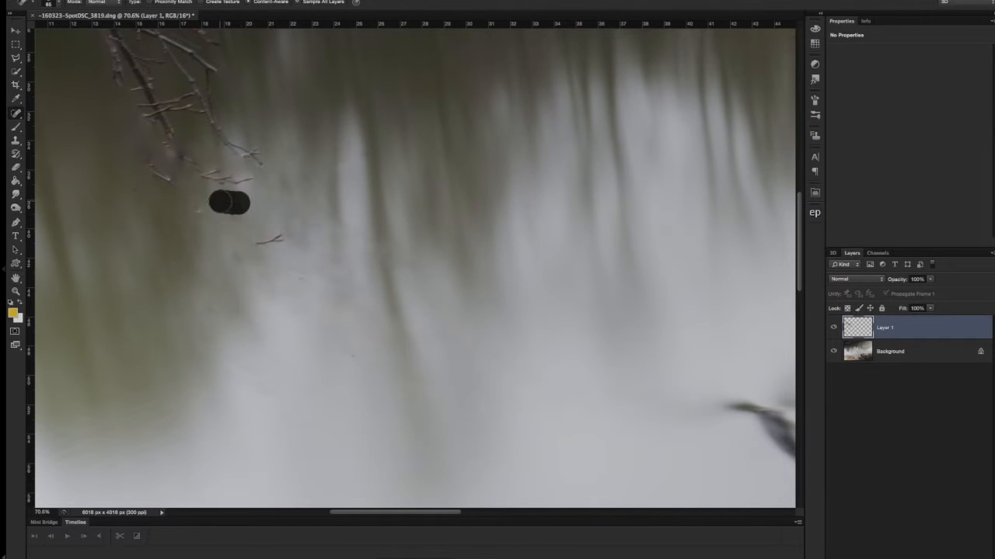
mouse_move(248, 179)
left_mouse_down()
mouse_move(211, 179)
mouse_move(179, 153)
left_mouse_up()
left_click_drag(284, 237, 260, 238)
mouse_move(260, 160)
left_mouse_down()
mouse_move(233, 148)
mouse_move(203, 67)
mouse_move(487, 355)
left_mouse_up()
scroll(483, 458, "down", 2)
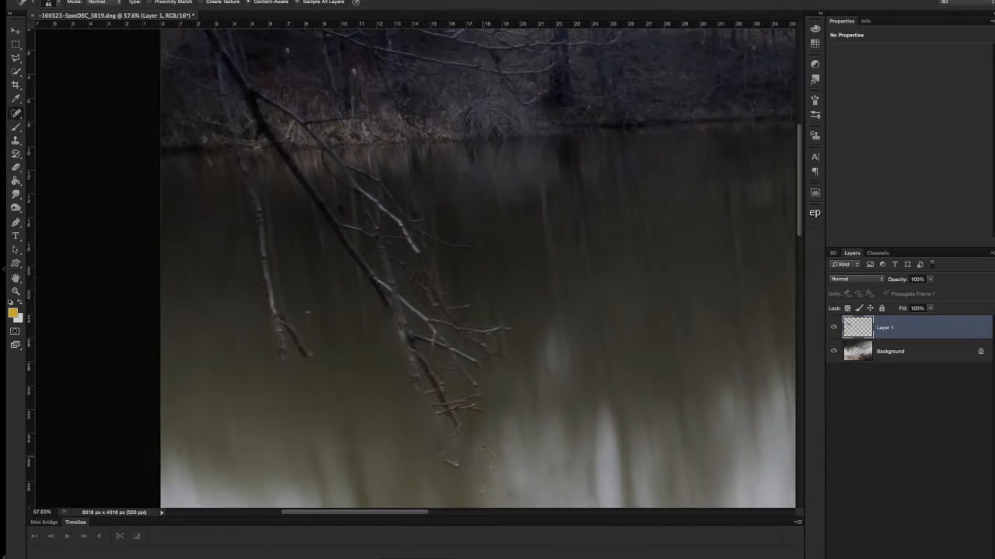
mouse_move(428, 446)
left_mouse_down()
mouse_move(455, 482)
mouse_move(493, 460)
mouse_move(497, 473)
left_mouse_up()
Use the Clone Stamp tool to cover the separate hanging twig and the main branch's lower tip with clean water
scroll(45, 177, "down", 1)
left_click(15, 141)
left_click(63, 137)
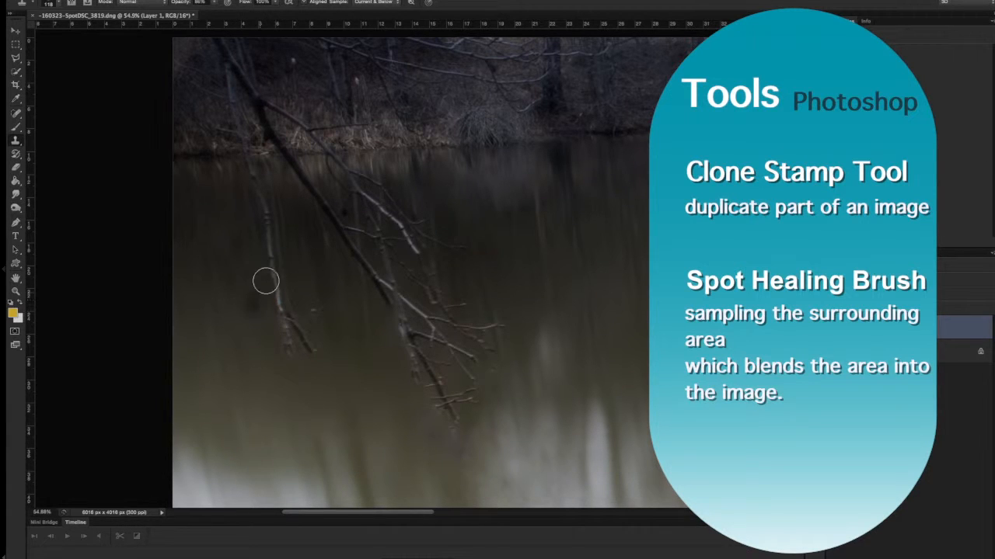
left_click_drag(271, 245, 292, 349)
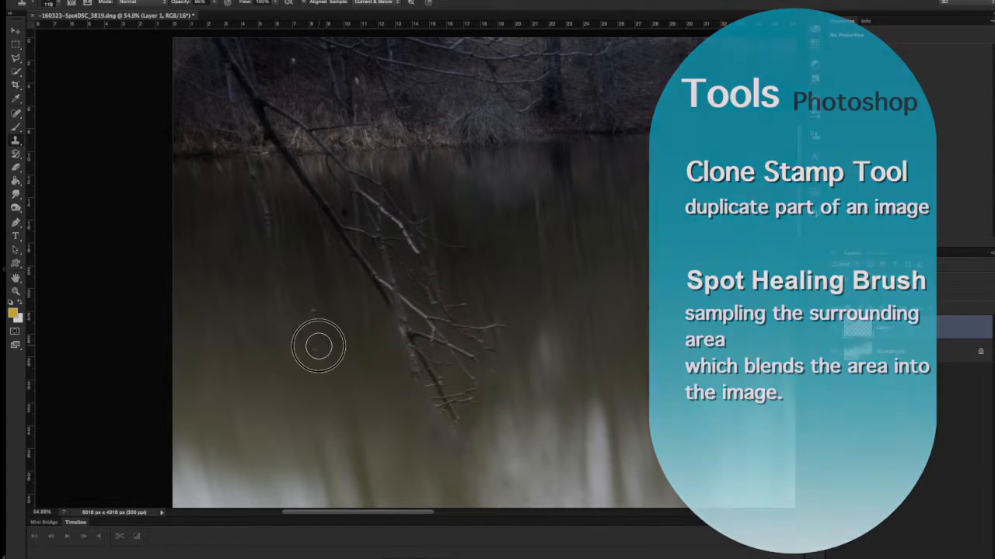
left_click_drag(273, 236, 255, 190)
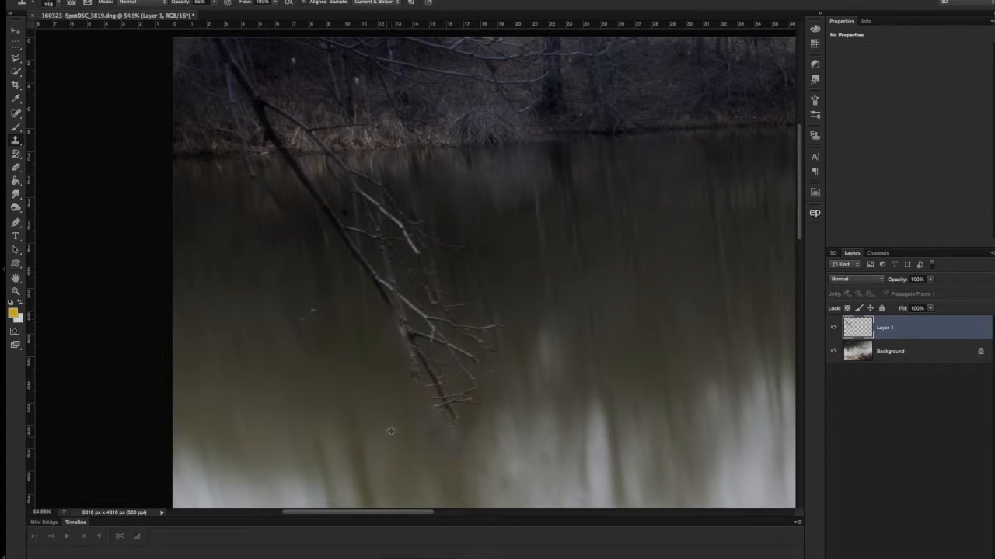
mouse_move(445, 436)
left_mouse_down()
mouse_move(453, 415)
mouse_move(411, 351)
left_mouse_up()
Try cloning over the branch's lower end with a brush of 100% hardness, undo it and return to the soft brush
left_click(61, 4)
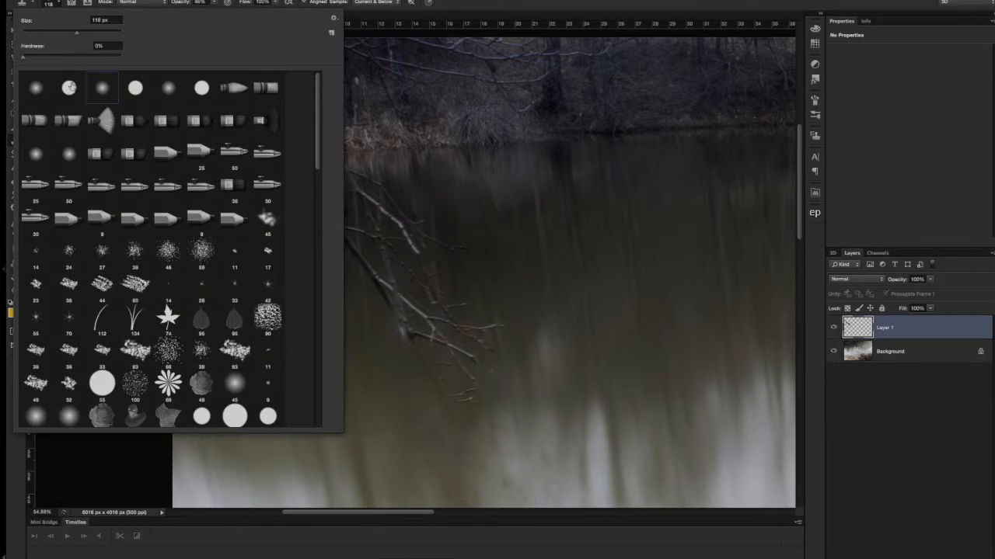
left_click(406, 395)
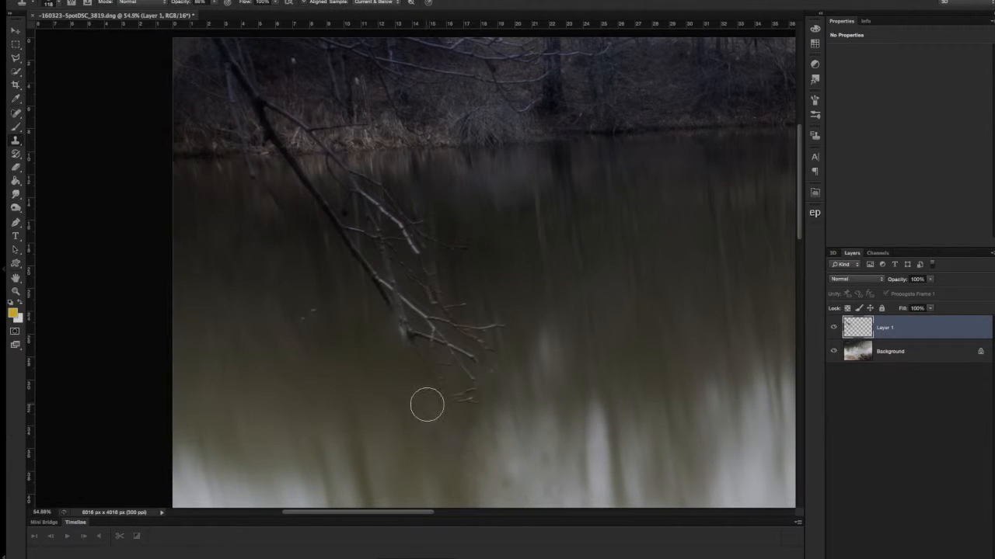
left_click(405, 401, "alt")
left_click_drag(446, 413, 401, 329)
key("ctrl+z")
left_click(59, 4)
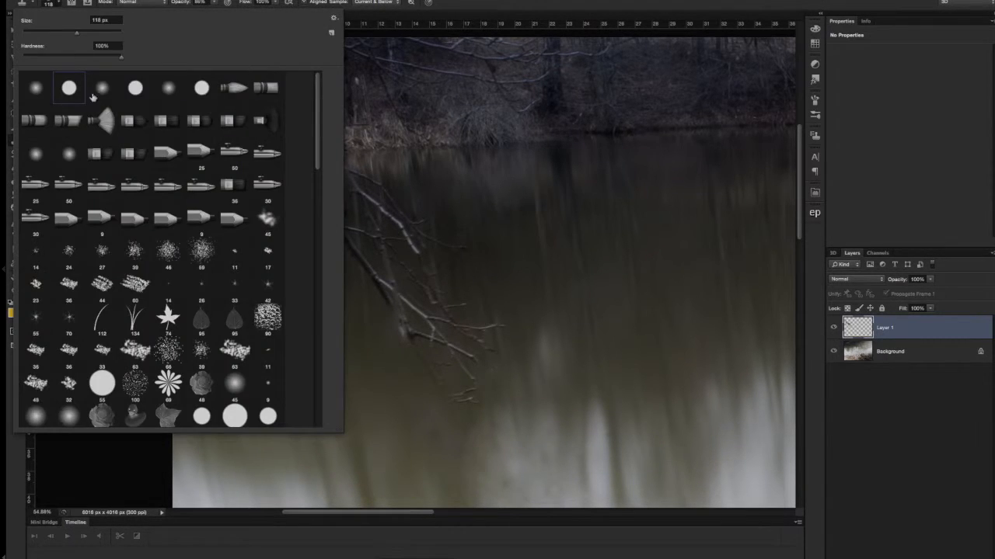
Clone clean water over the small side twigs extending from the main branch, resampling nearby dark and light water
scroll(403, 379, "down", 1)
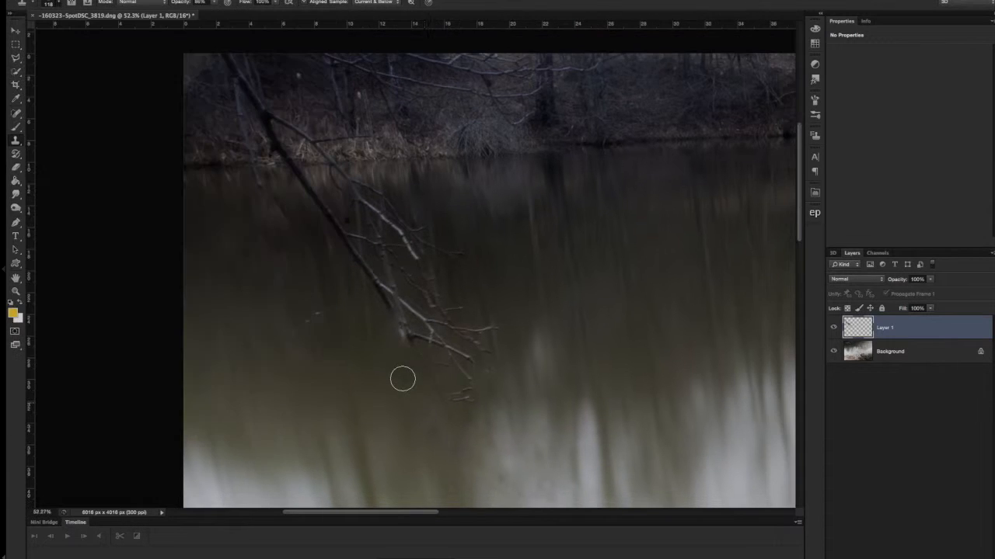
scroll(439, 414, "up", 3)
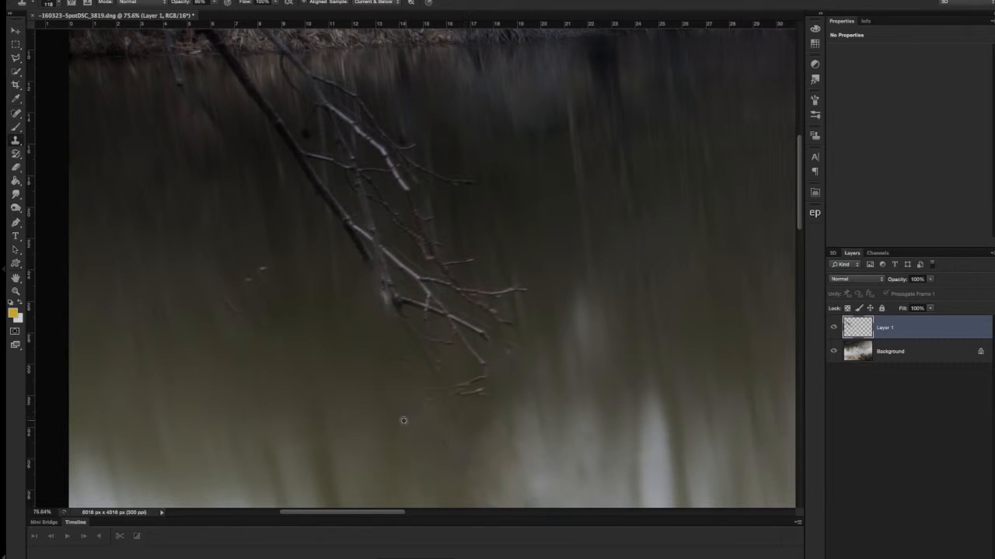
mouse_move(437, 396)
left_mouse_down()
mouse_move(397, 329)
mouse_move(436, 381)
mouse_move(461, 393)
mouse_move(479, 387)
left_mouse_up()
left_click(551, 268, "alt")
mouse_move(533, 284)
left_mouse_down()
mouse_move(472, 290)
mouse_move(415, 207)
left_mouse_up()
mouse_move(488, 181)
left_mouse_down()
mouse_move(422, 160)
mouse_move(382, 129)
left_mouse_up()
left_click(533, 330, "alt")
mouse_move(504, 322)
left_mouse_down()
mouse_move(436, 278)
mouse_move(496, 341)
mouse_move(449, 297)
mouse_move(475, 379)
left_mouse_up()
Clone water over the remaining main branch and its pale side branch up to the far shoreline
scroll(458, 402, "down", 2)
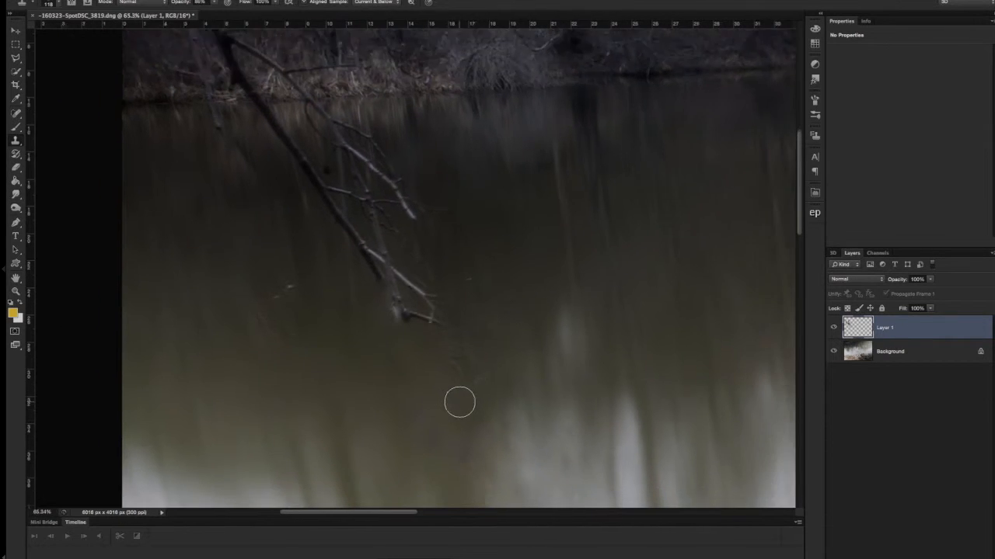
scroll(459, 403, "down", 3)
left_click_drag(350, 246, 428, 346)
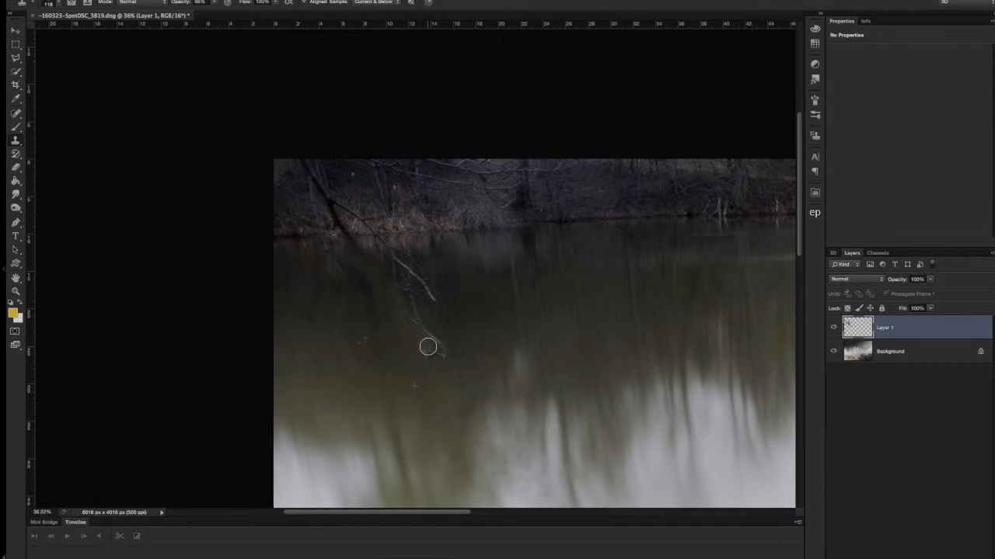
mouse_move(410, 260)
left_mouse_down()
mouse_move(438, 302)
mouse_move(450, 300)
mouse_move(445, 315)
mouse_move(396, 261)
mouse_move(443, 350)
mouse_move(431, 355)
mouse_move(438, 336)
mouse_move(389, 296)
mouse_move(435, 293)
left_mouse_up()
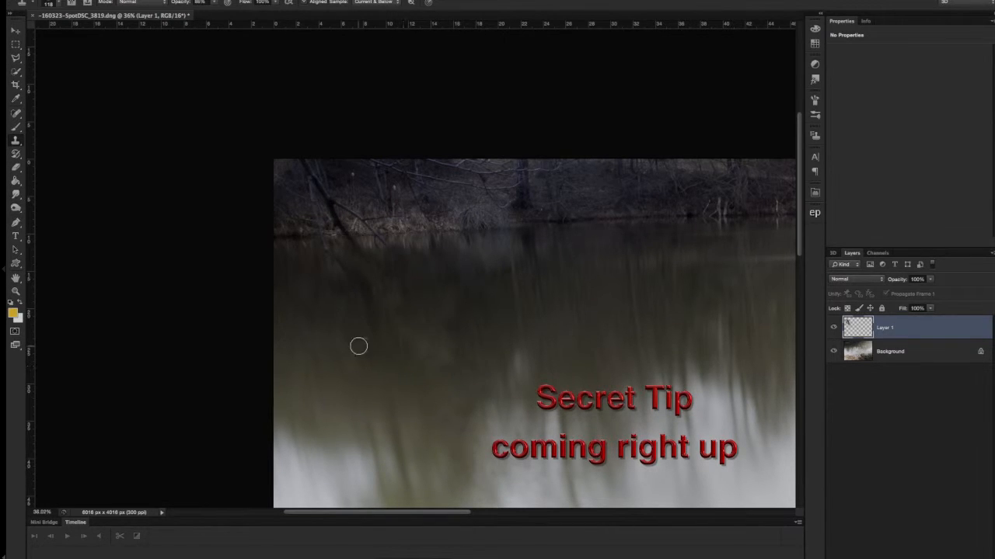
Clone clean dark water over the last branch remnants just below the far shoreline and check the whole photo
left_click(406, 269, "alt")
left_click(426, 241, "alt")
mouse_move(392, 243)
left_mouse_down()
mouse_move(337, 243)
mouse_move(356, 251)
mouse_move(325, 245)
mouse_move(361, 285)
left_mouse_up()
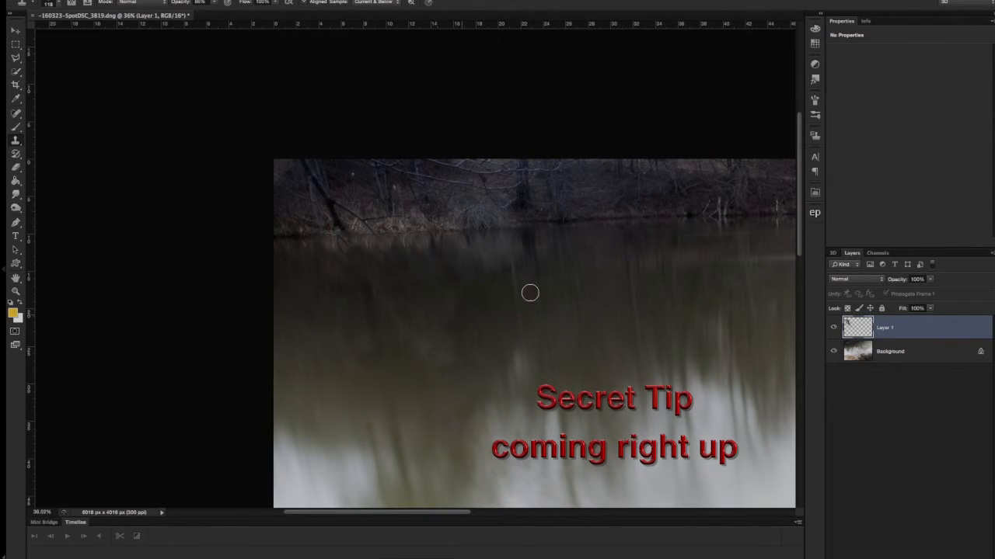
scroll(565, 376, "down", 10)
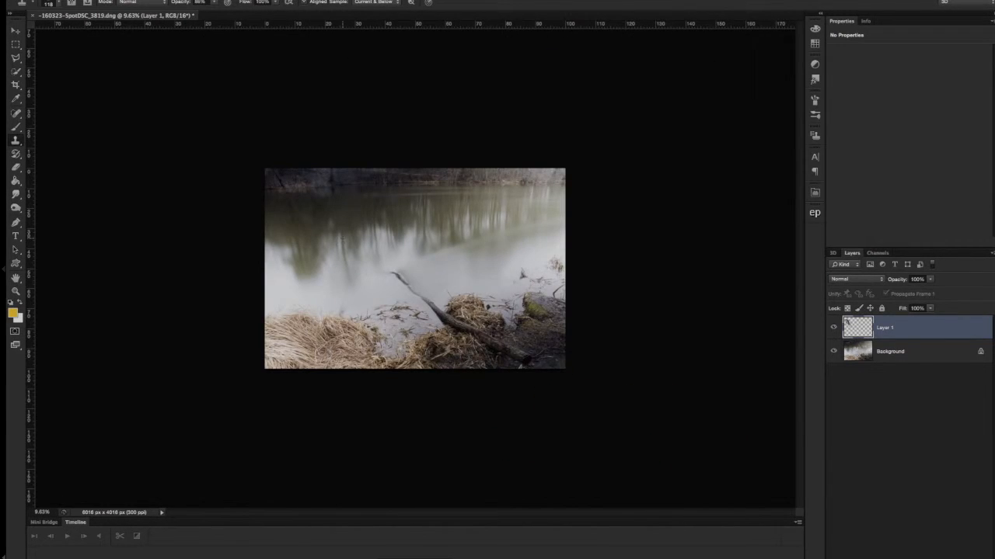
scroll(342, 238, "up", 10)
scroll(342, 238, "down", 8)
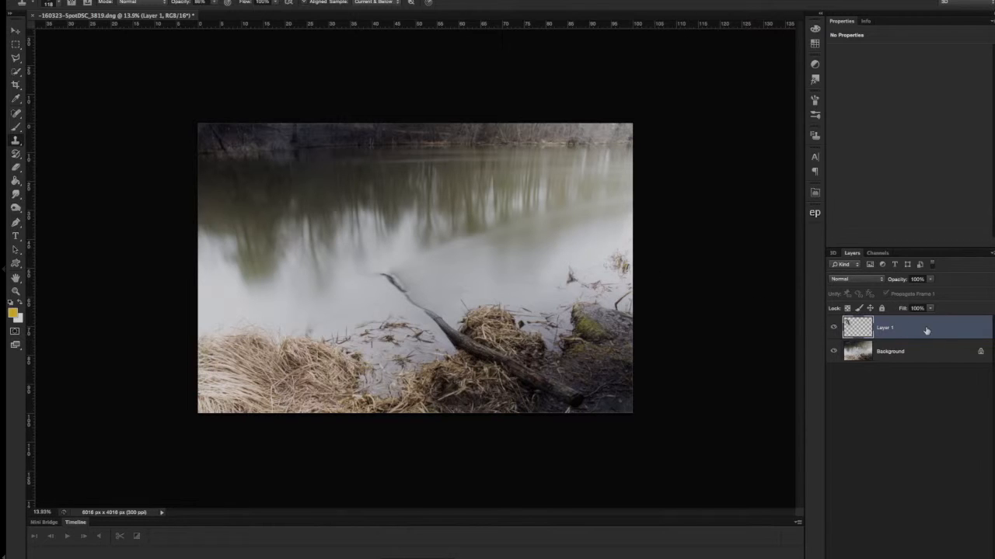
Apply a Gaussian Blur with a radius of 8.7 pixels to the retouching layer
left_click(242, 0)
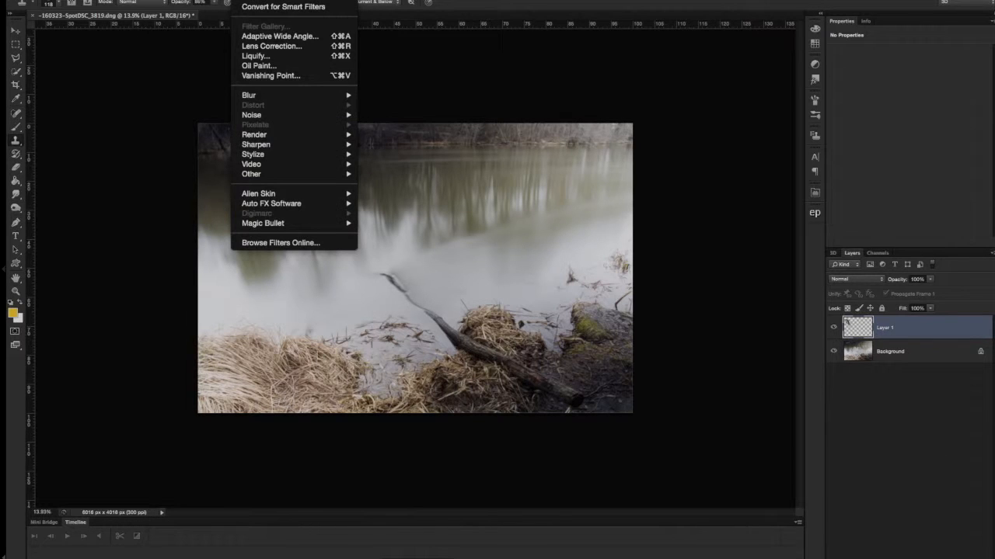
mouse_move(271, 95)
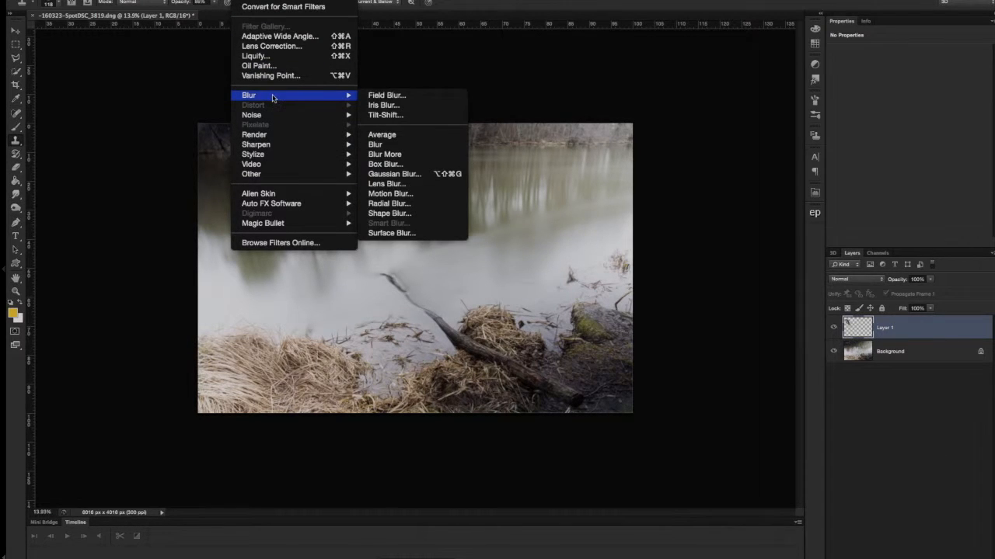
left_click(400, 176)
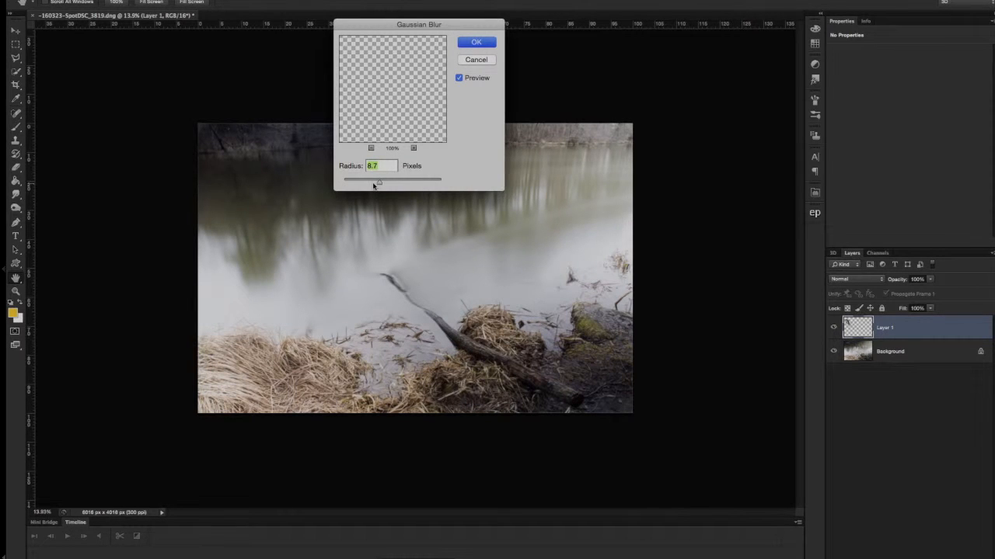
left_click(476, 42)
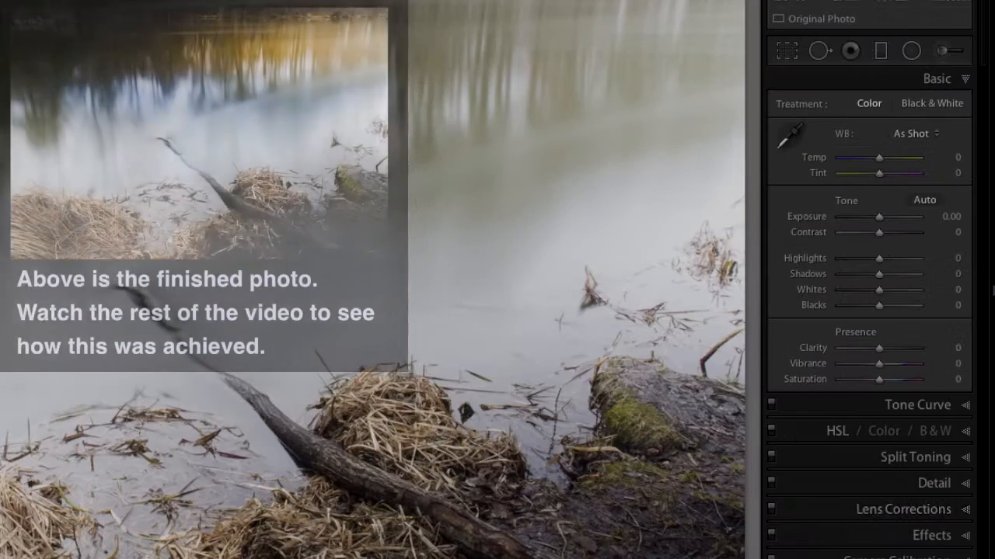
In Lightroom, set the photo's Highlights to -35, Shadows to -100 and Blacks to -15, and compare it with the previous photo
left_click_drag(897, 263, 840, 275)
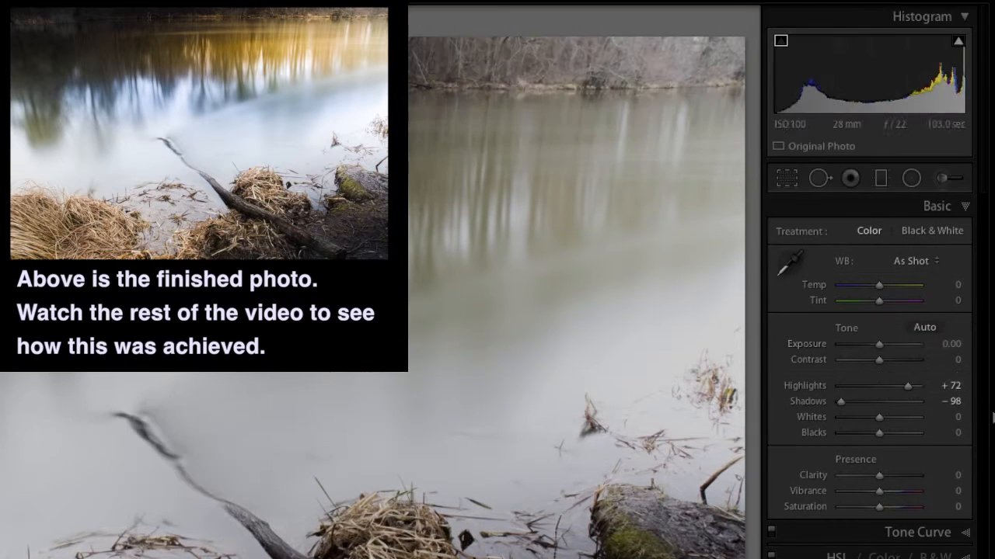
mouse_move(908, 386)
left_mouse_down()
mouse_move(919, 386)
mouse_move(866, 387)
mouse_move(839, 404)
left_mouse_up()
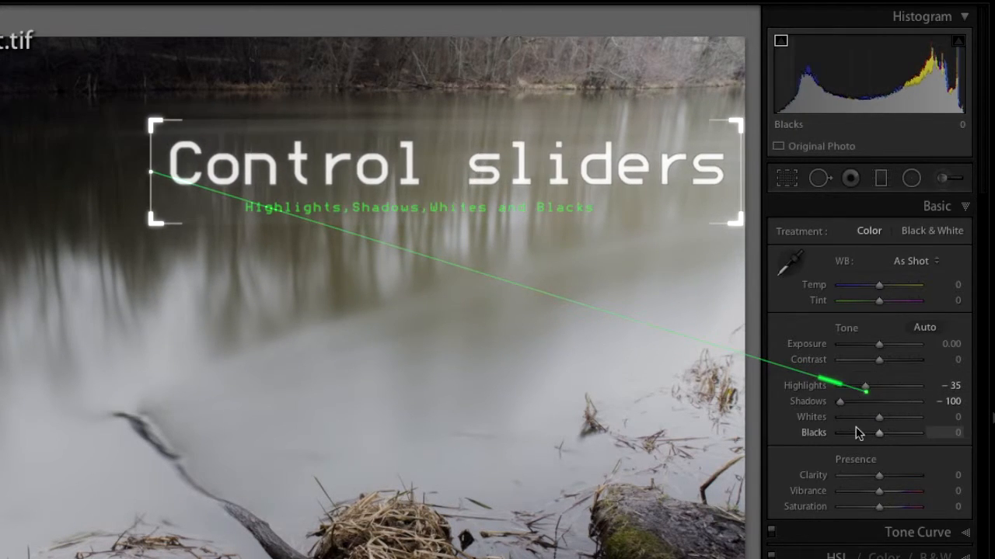
left_click_drag(876, 435, 870, 437)
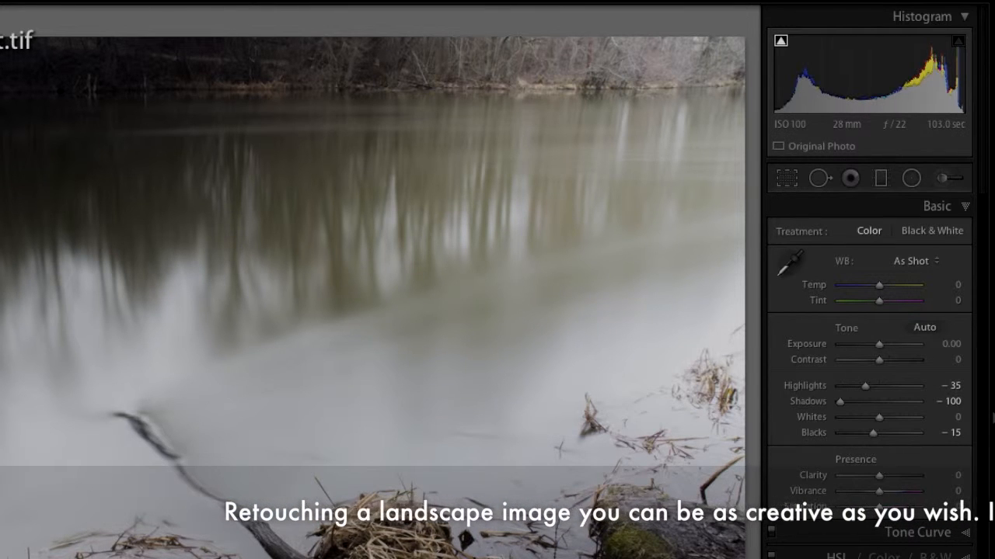
key("Left")
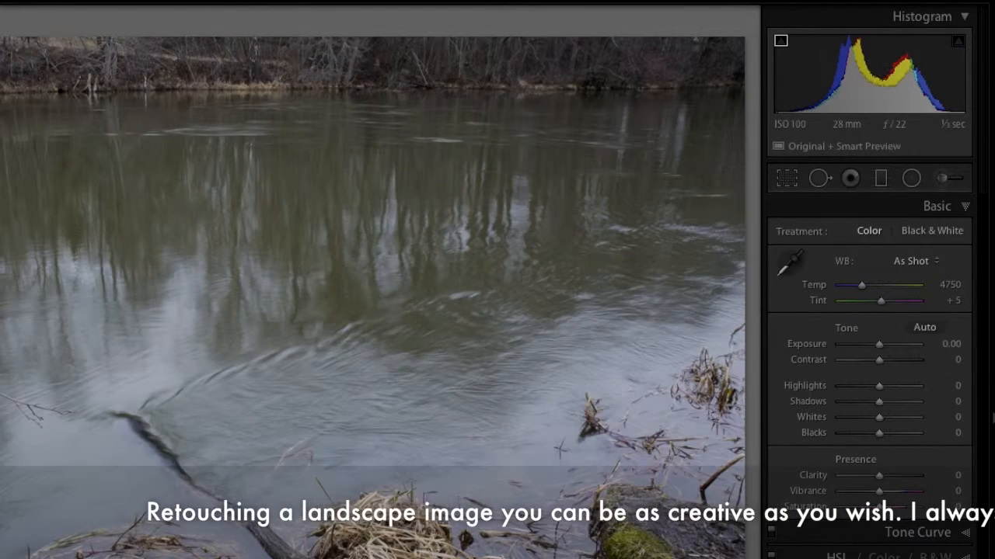
key("Right")
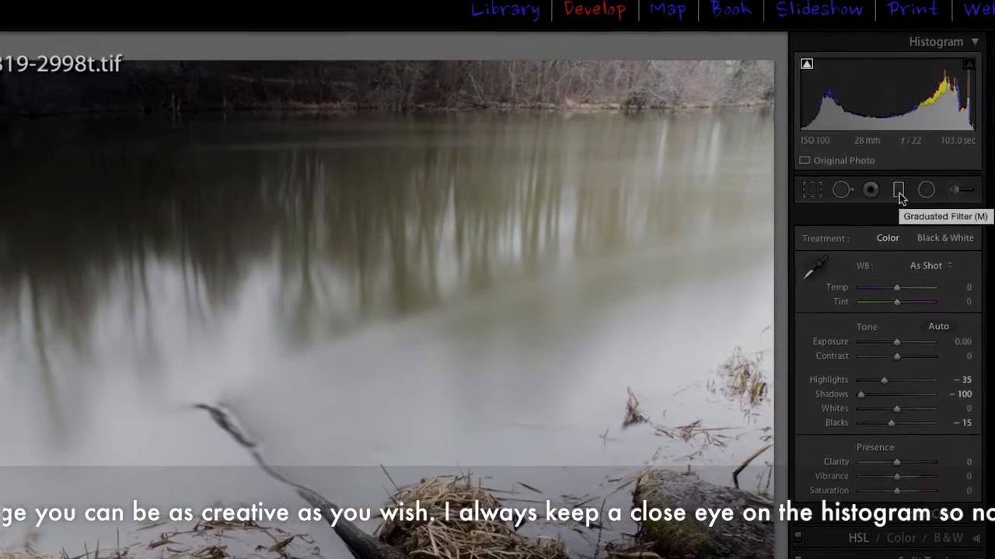
Add a graduated filter from the far shore down over the water with Exposure -0.71 and Clarity -39
left_click(899, 194)
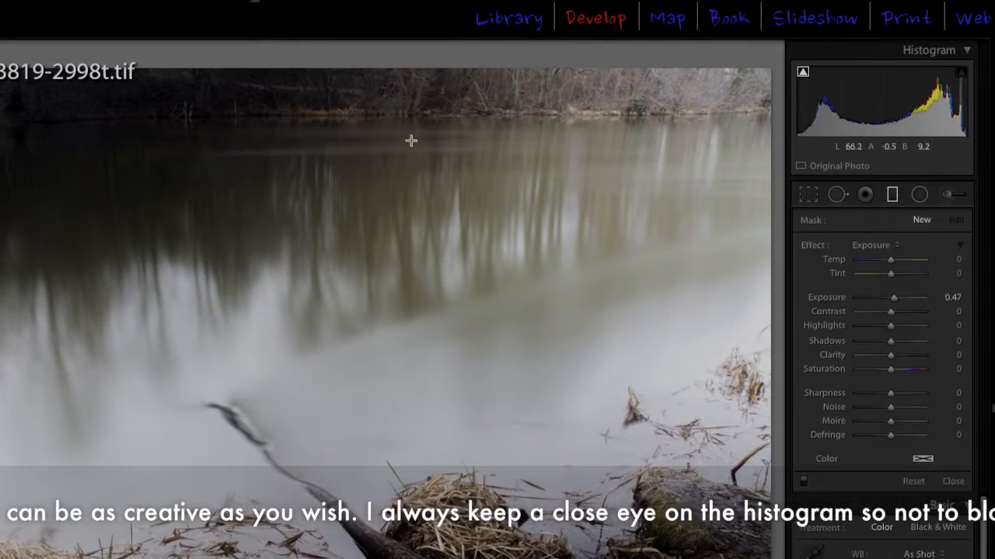
left_click_drag(274, 67, 276, 334)
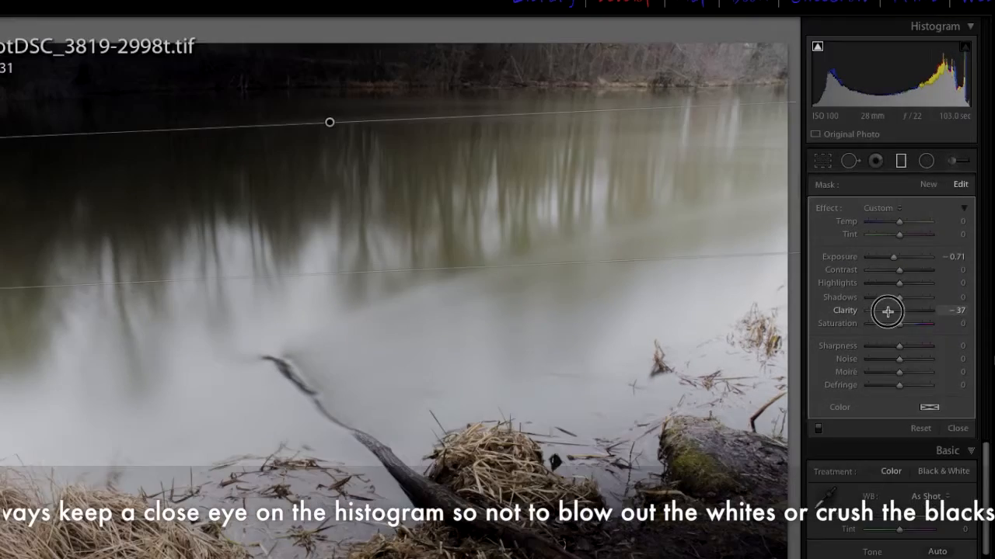
left_click_drag(887, 312, 887, 308)
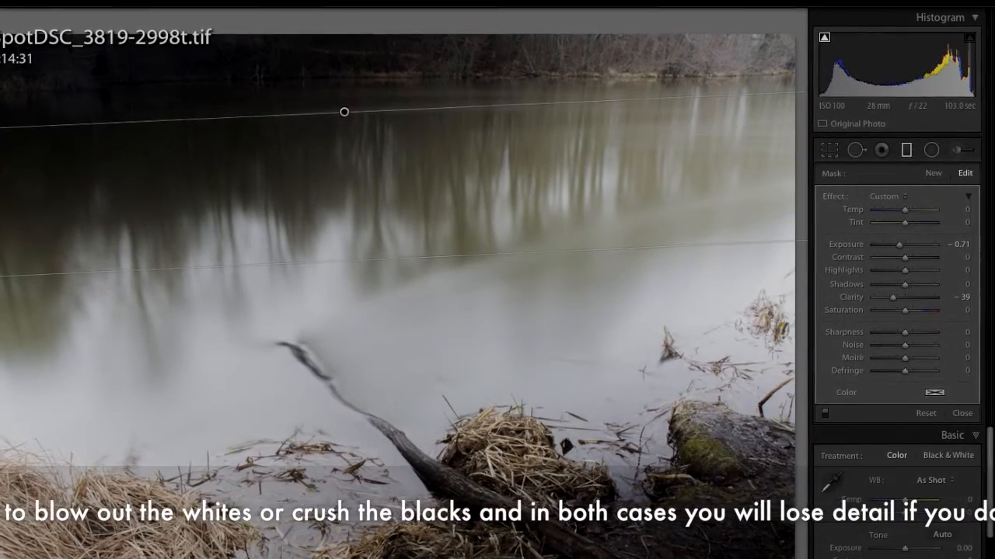
Add a second graduated filter rising from the foreground to the water and set its Exposure to 0.33
left_click_drag(376, 558, 379, 292)
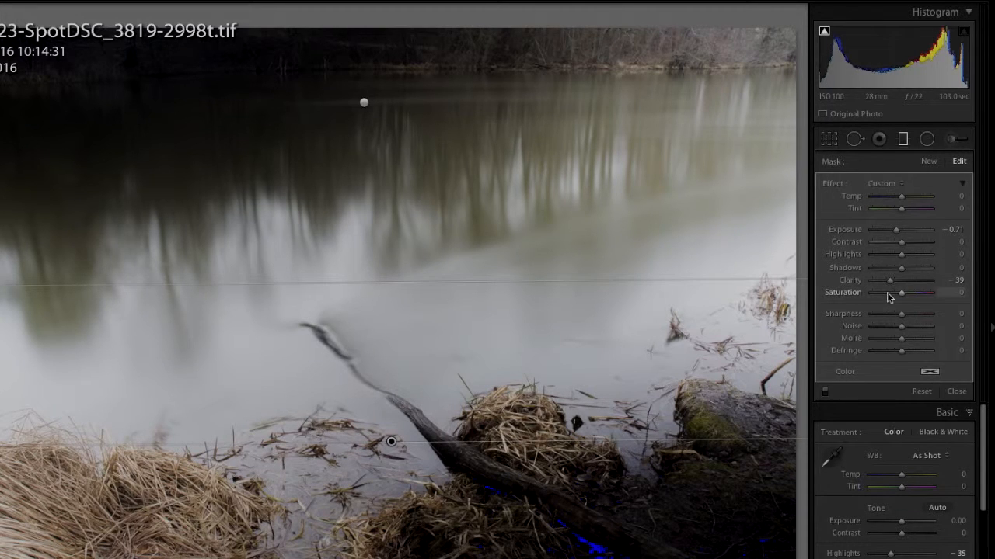
left_click(897, 230)
left_click_drag(898, 230, 904, 229)
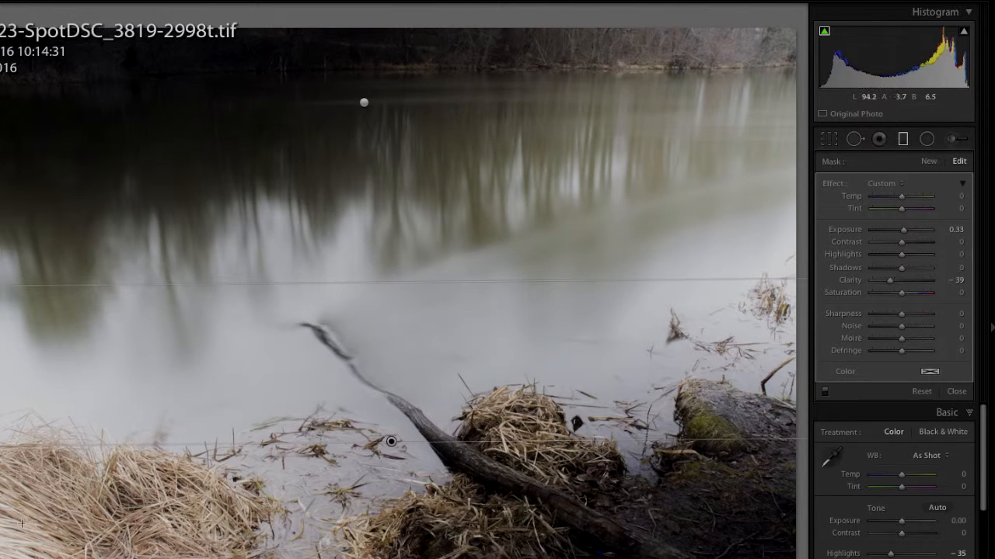
Draw a radial filter over the dry grass in the foreground with Exposure -2.32 and Contrast 61
left_click(927, 139)
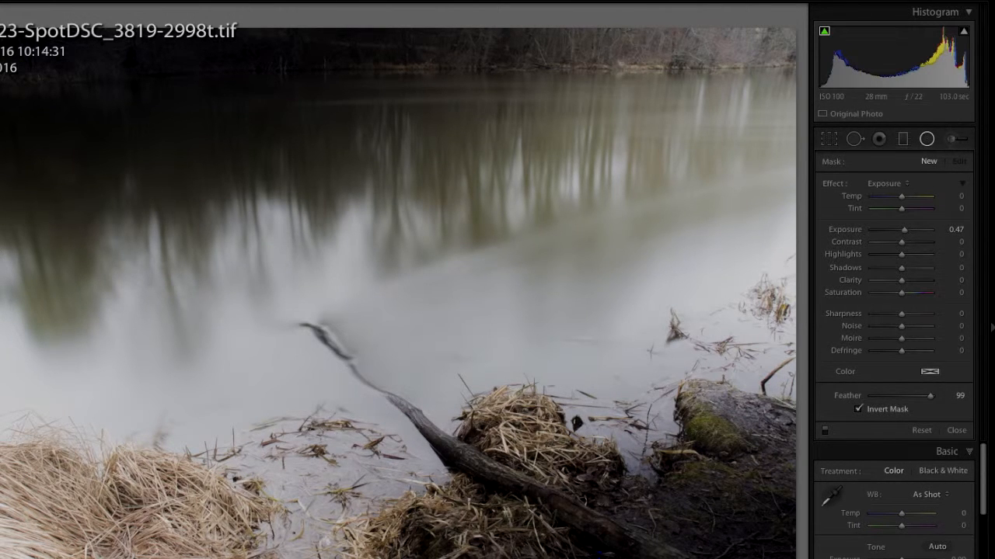
left_click_drag(33, 546, 420, 347)
mouse_move(903, 229)
left_mouse_down()
mouse_move(868, 230)
mouse_move(934, 242)
mouse_move(884, 230)
left_mouse_up()
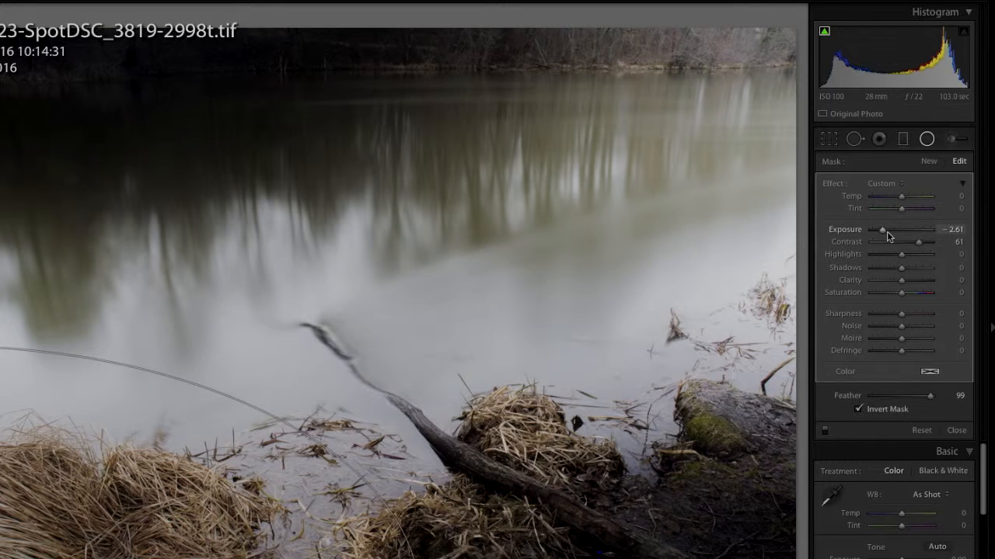
left_click_drag(888, 237, 888, 232)
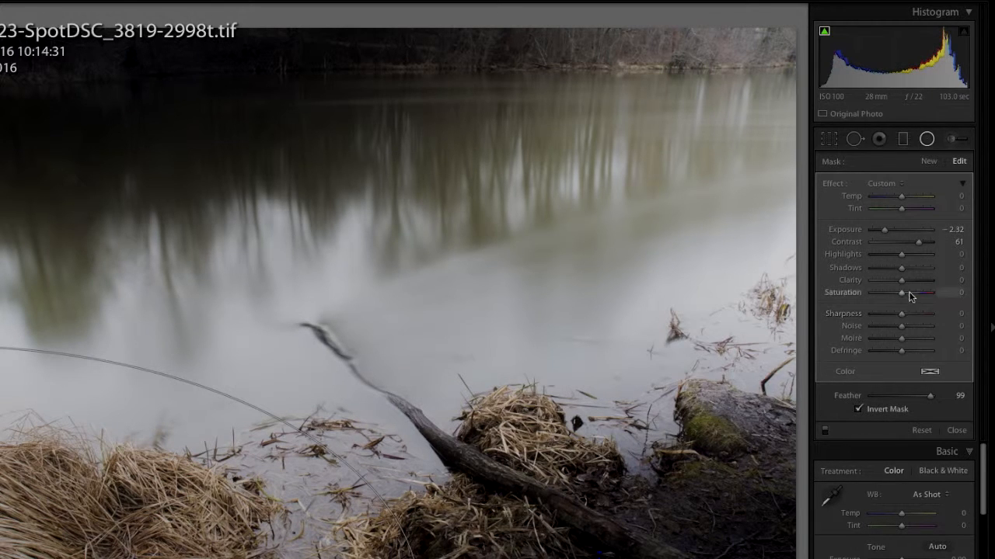
Set the grass radial filter's Clarity to 36 and Temp to 18, and close the filter
left_click_drag(909, 284, 910, 283)
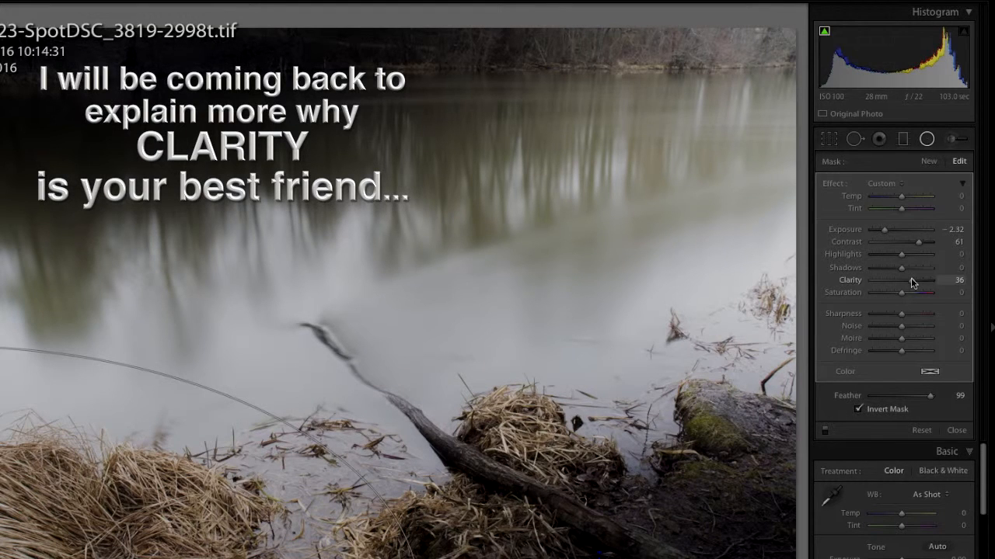
left_click(906, 195)
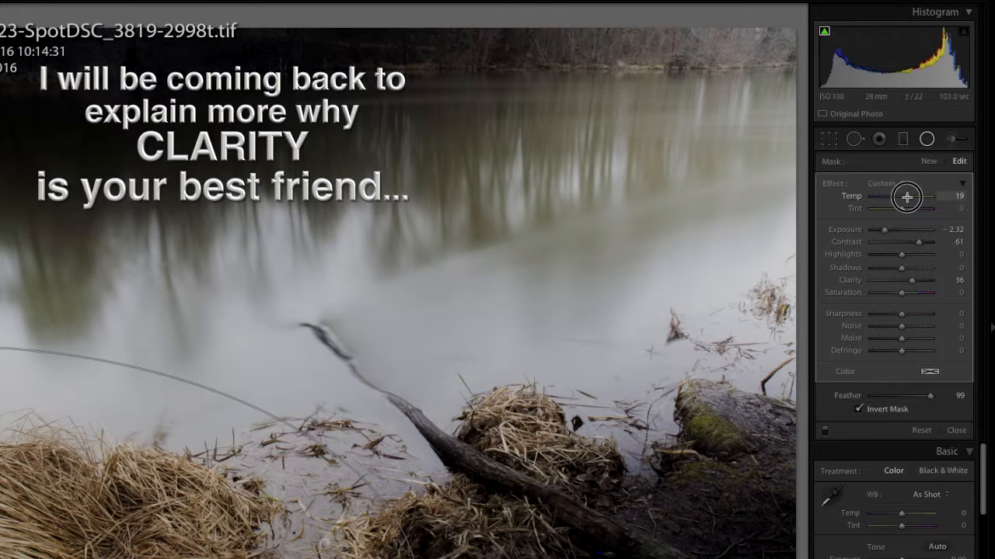
left_click_drag(907, 197, 907, 199)
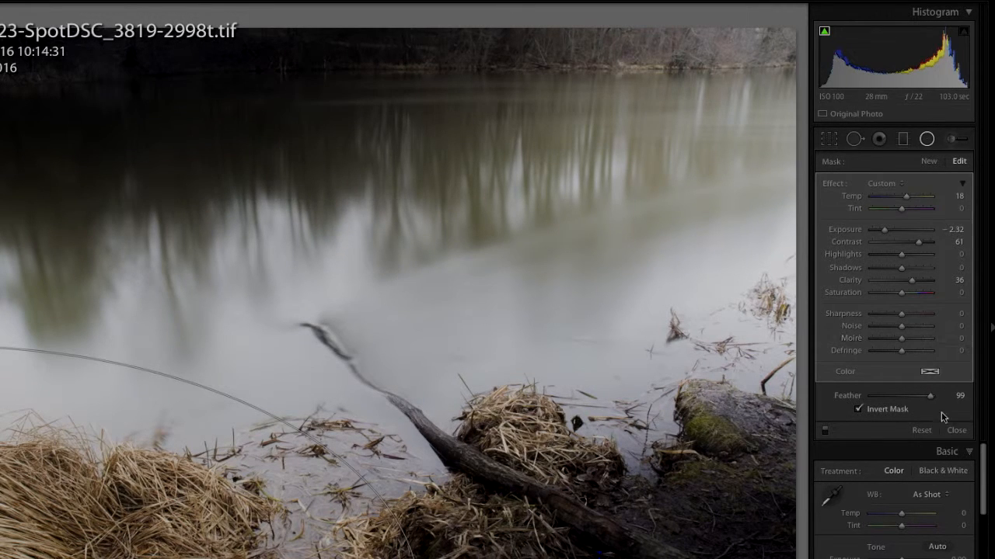
left_click(957, 431)
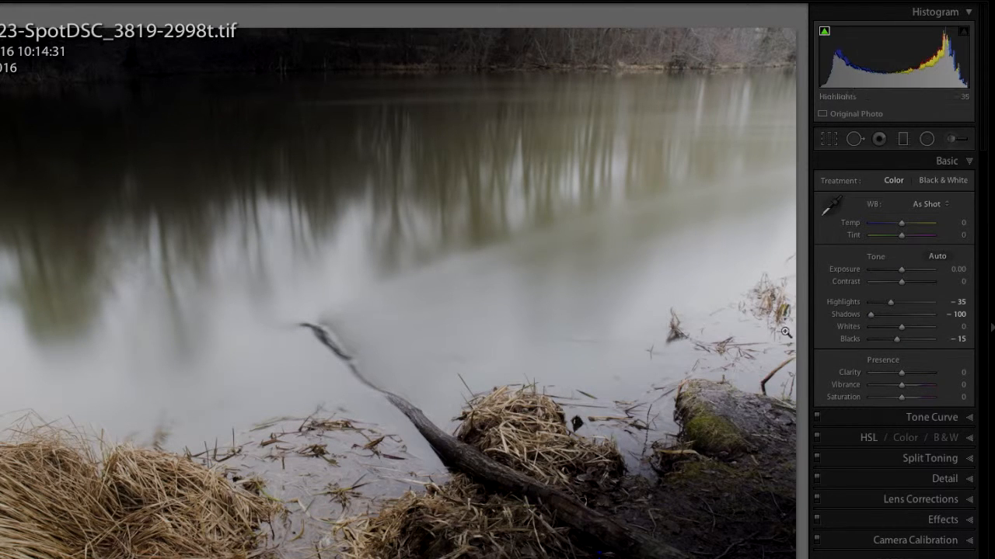
Try a strong positive Clarity on the whole photo, and settle on -3
left_click(911, 373)
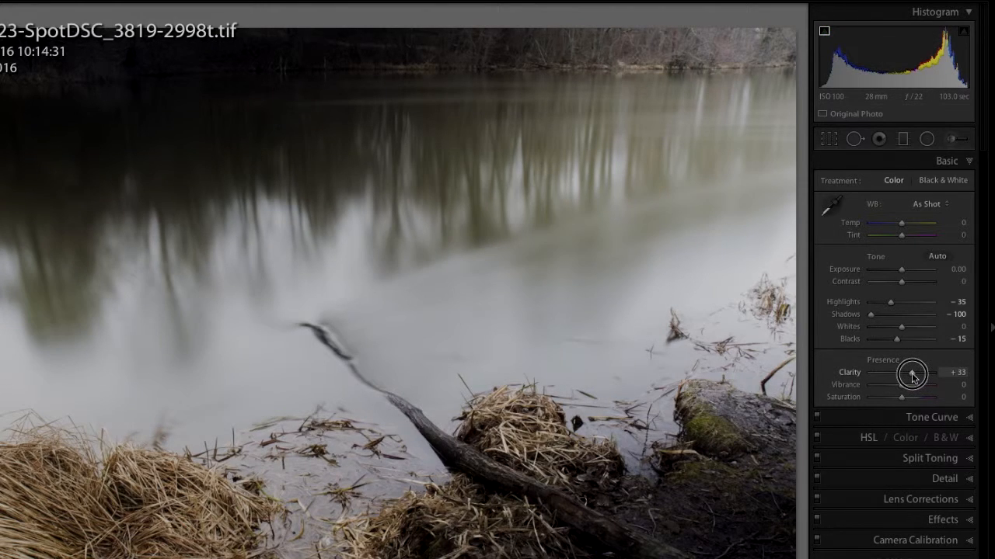
mouse_move(912, 377)
left_mouse_down()
mouse_move(932, 375)
mouse_move(899, 377)
left_mouse_up()
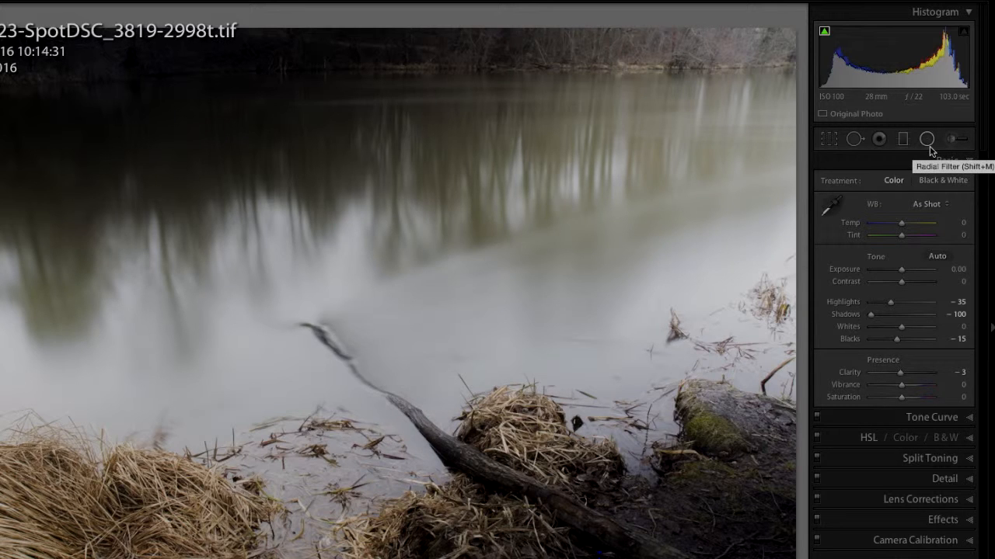
key("m")
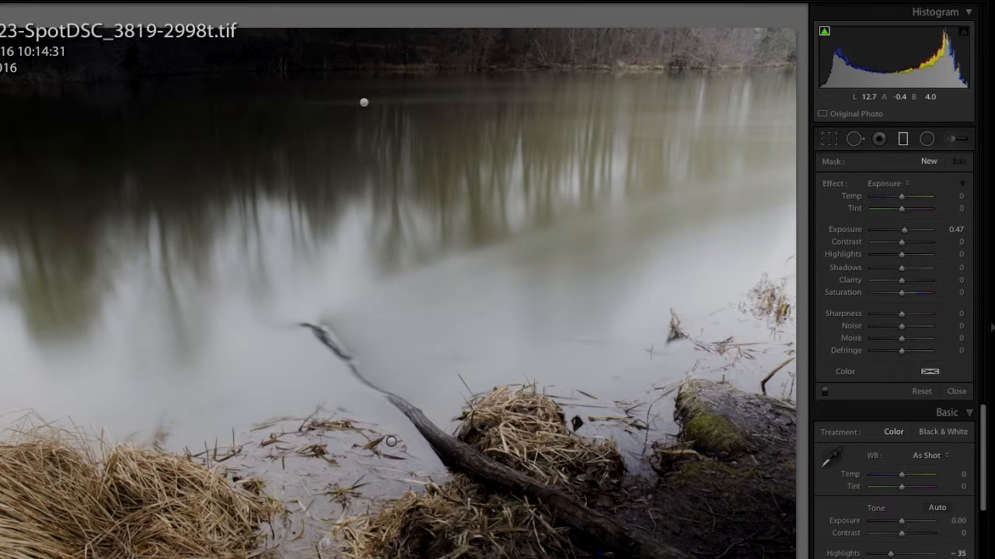
left_click_drag(0, 130, 436, 244)
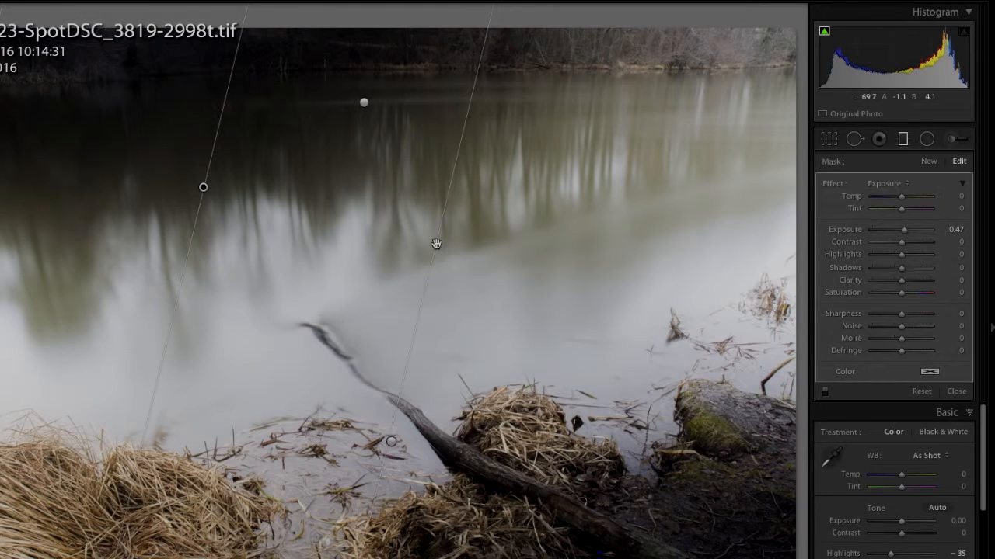
key("ctrl+z")
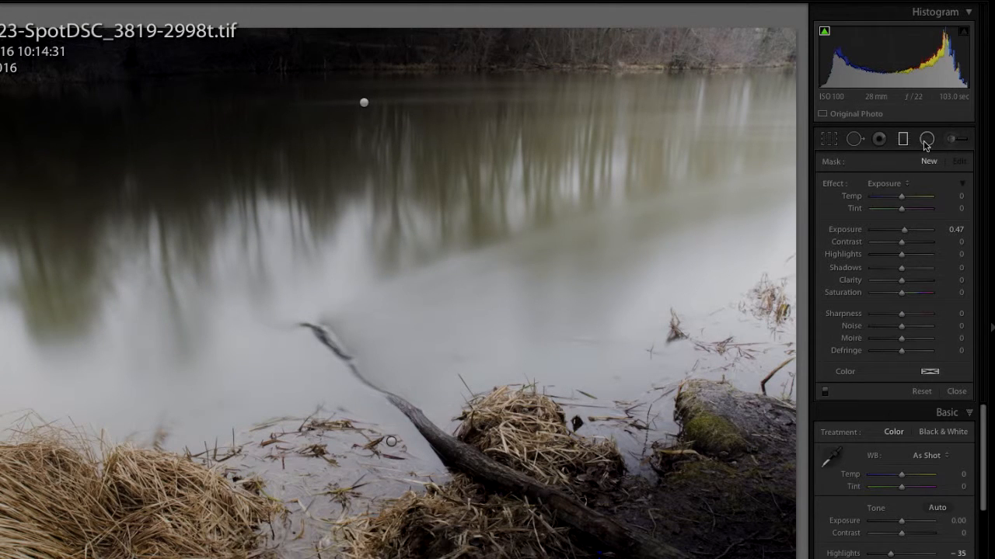
Draw a large elliptical radial filter on the lake and move it to the middle of the water
left_click(926, 141)
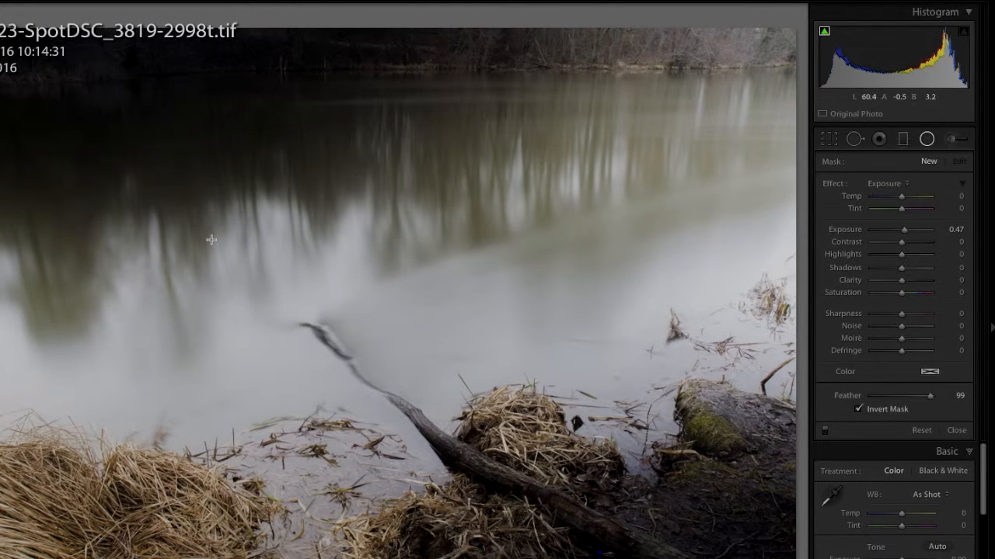
left_click_drag(16, 175, 387, 366)
left_click_drag(184, 232, 541, 247)
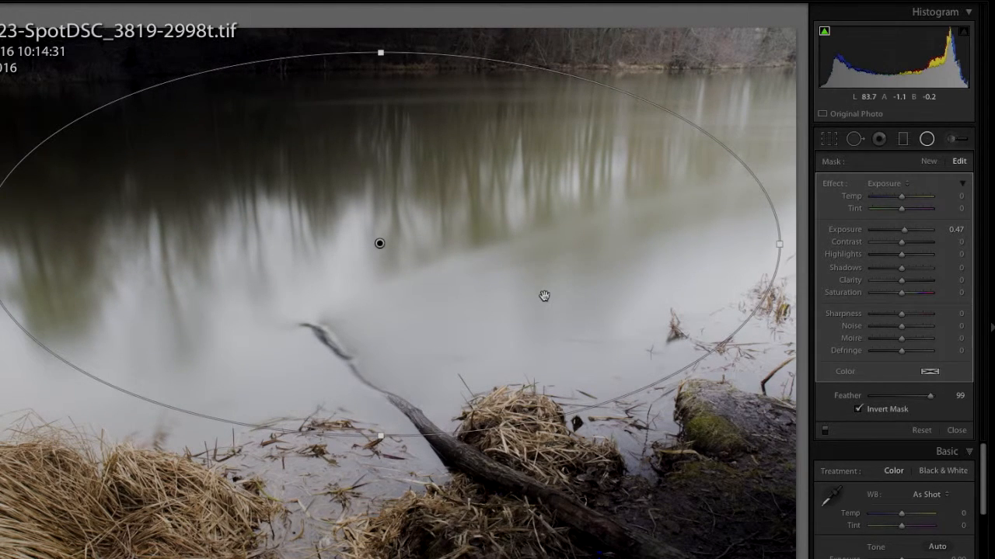
Reduce the water ellipse's height to start at the shoreline, and set its Temp to 53, Tint to 12 and Clarity to 52
left_click(913, 197)
left_click_drag(913, 197, 918, 199)
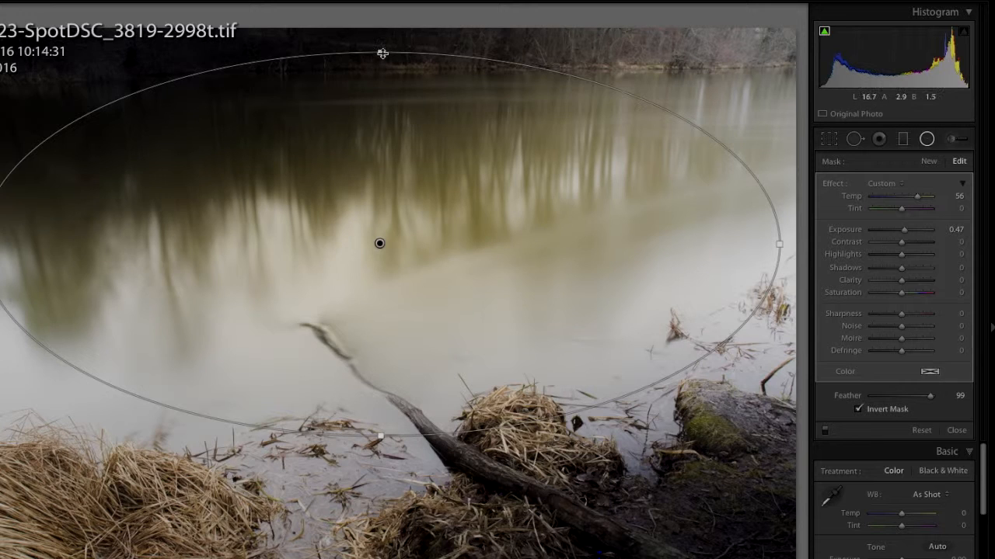
left_click_drag(382, 53, 380, 71)
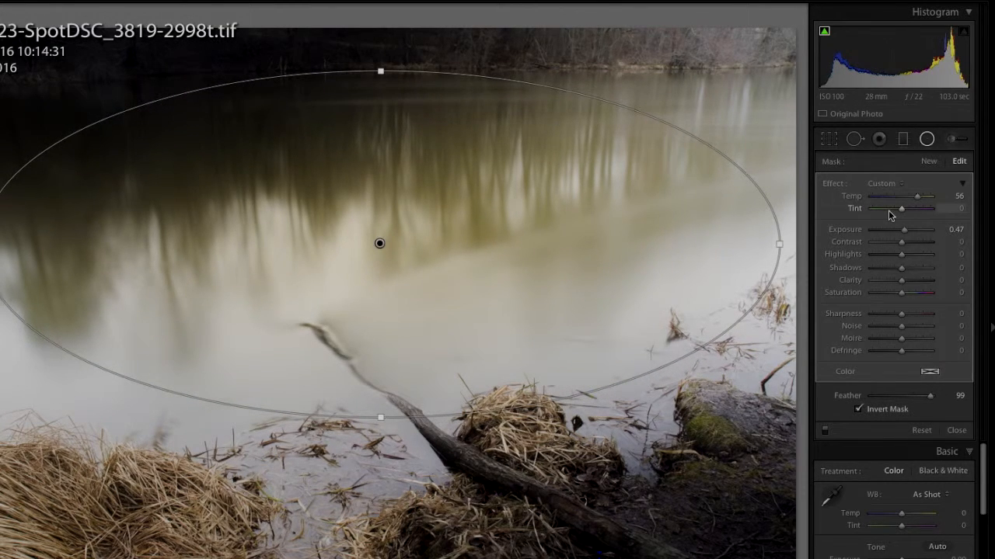
left_click_drag(886, 213, 914, 196)
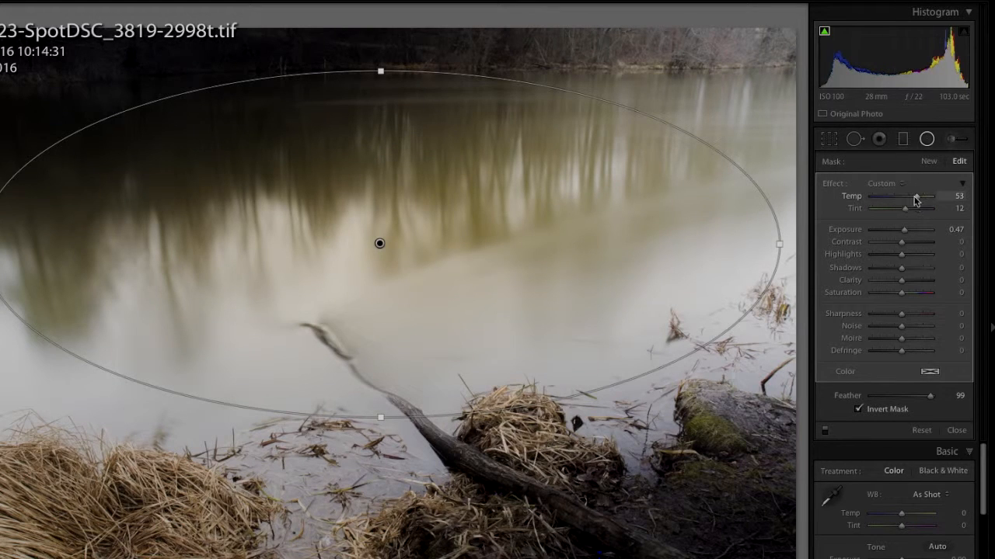
left_click_drag(902, 280, 916, 279)
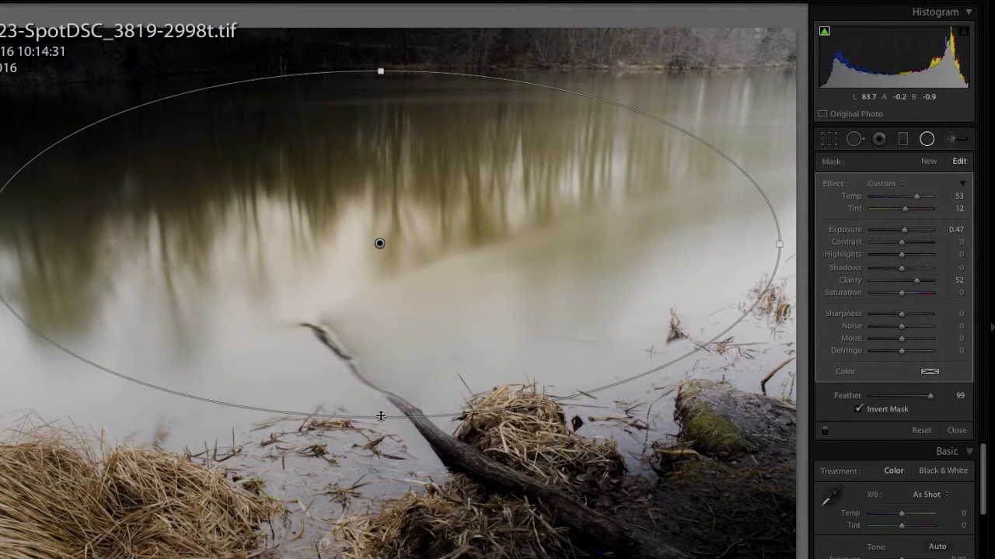
Flatten the water ellipse to end at the branch tip, duplicate it, and place the copy lower over the near-shore water
left_click_drag(381, 417, 380, 333)
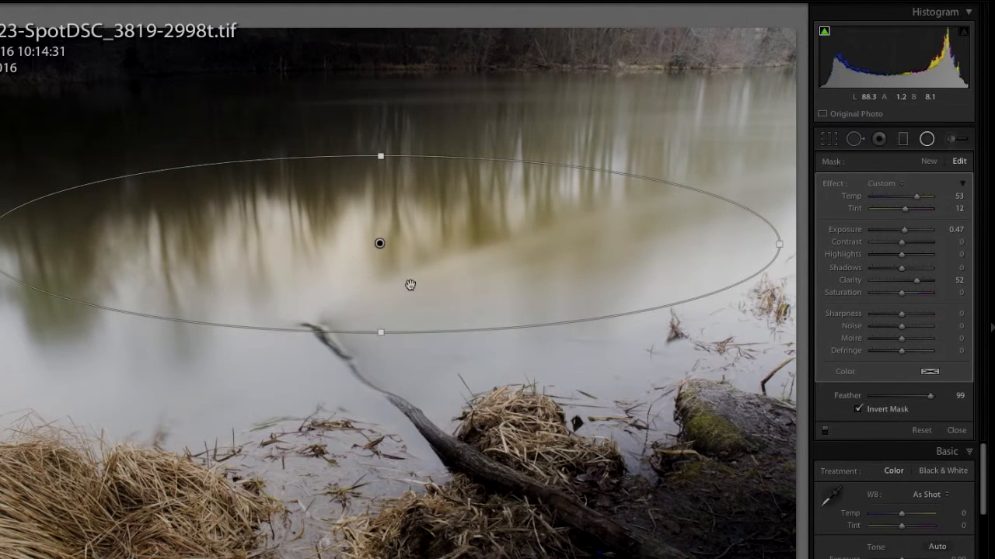
right_click(381, 243)
left_click(400, 251)
left_click_drag(450, 268, 467, 357)
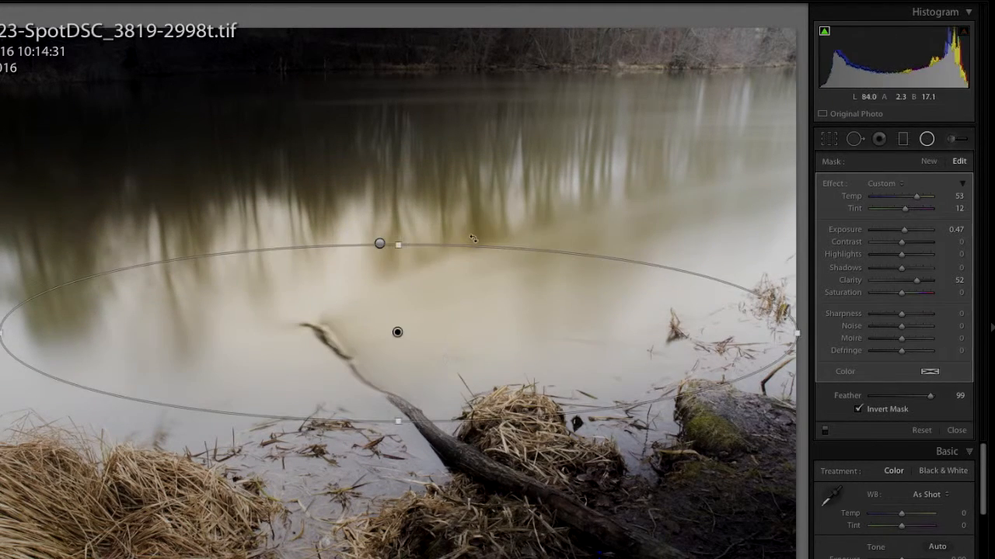
Move the original ellipse up over the far water's reflections, widen it past the photo's edges, make it slightly taller, and set Saturation to 48
left_click(381, 244)
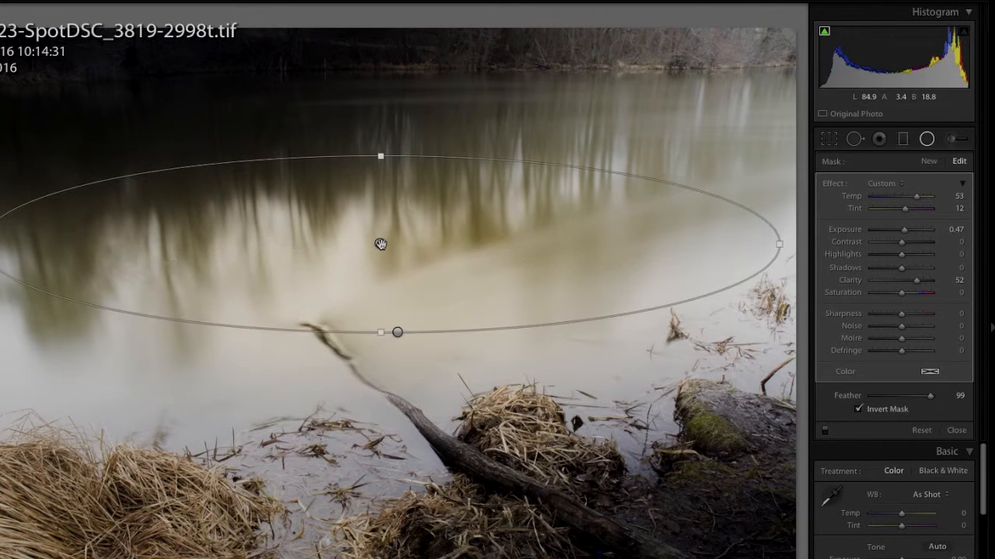
left_click_drag(526, 272, 394, 187)
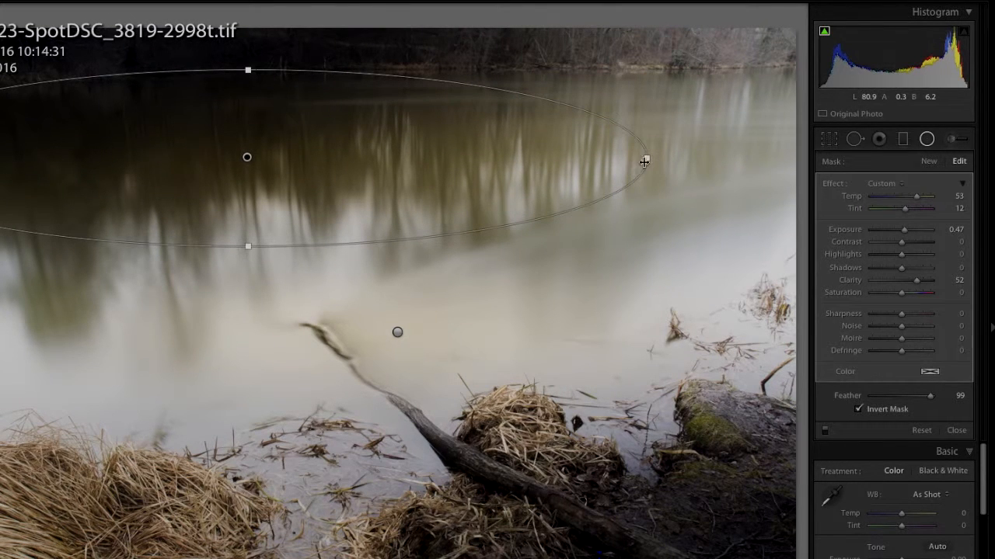
left_click_drag(647, 160, 902, 140)
left_click_drag(375, 166, 595, 132)
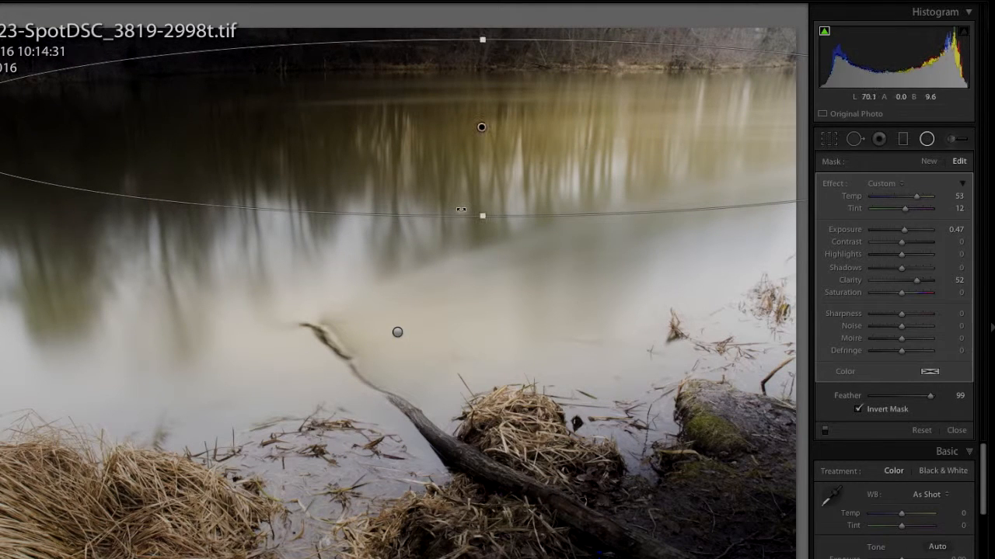
left_click_drag(486, 216, 486, 226)
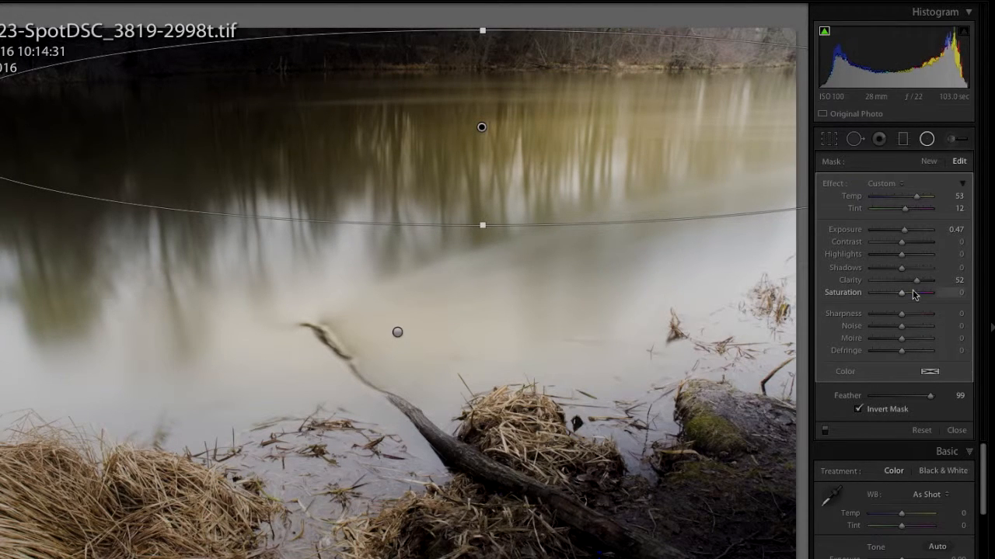
left_click_drag(913, 295, 914, 294)
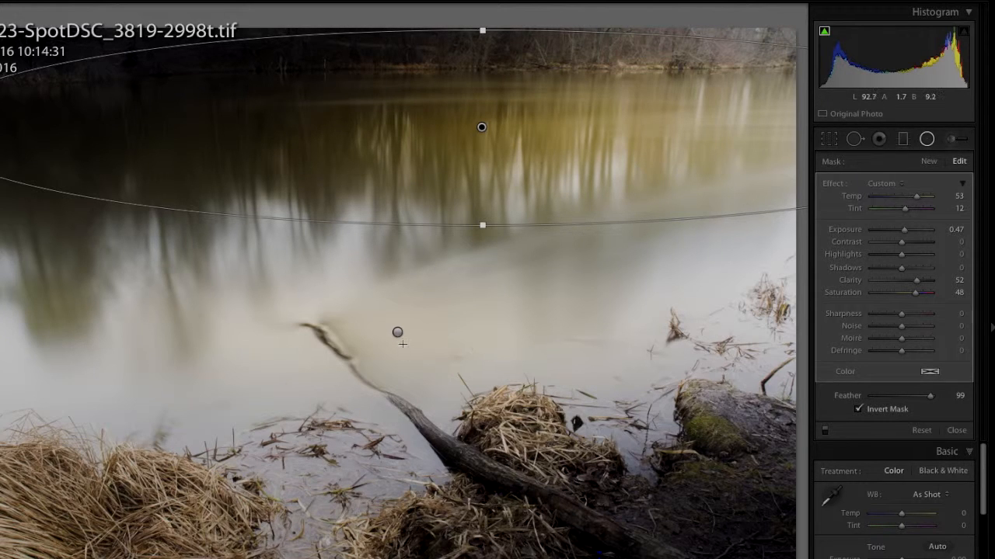
Move the near-shore ellipse up to the middle of the water, duplicate it, and place the copy over the shoreline
left_click(397, 332)
left_click_drag(463, 355, 447, 246)
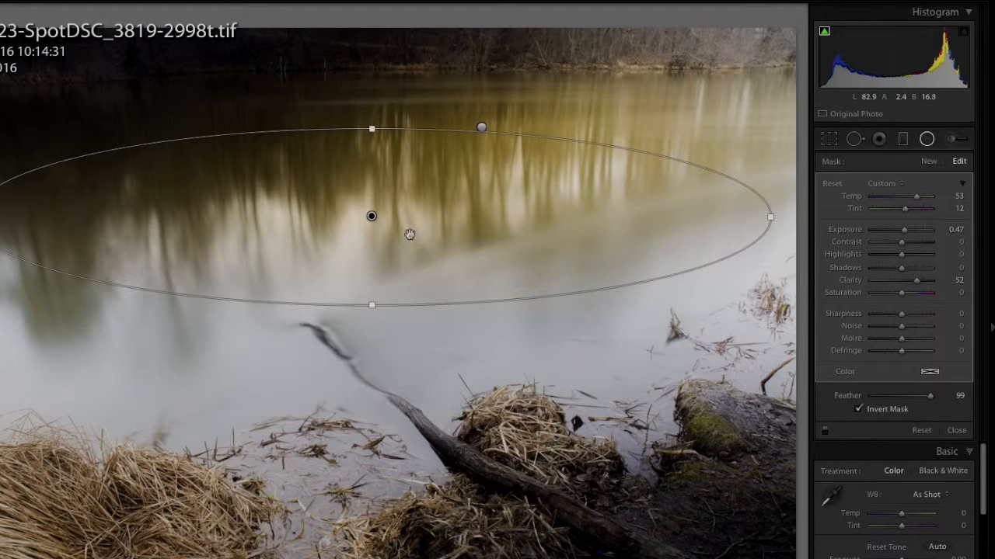
right_click(372, 215)
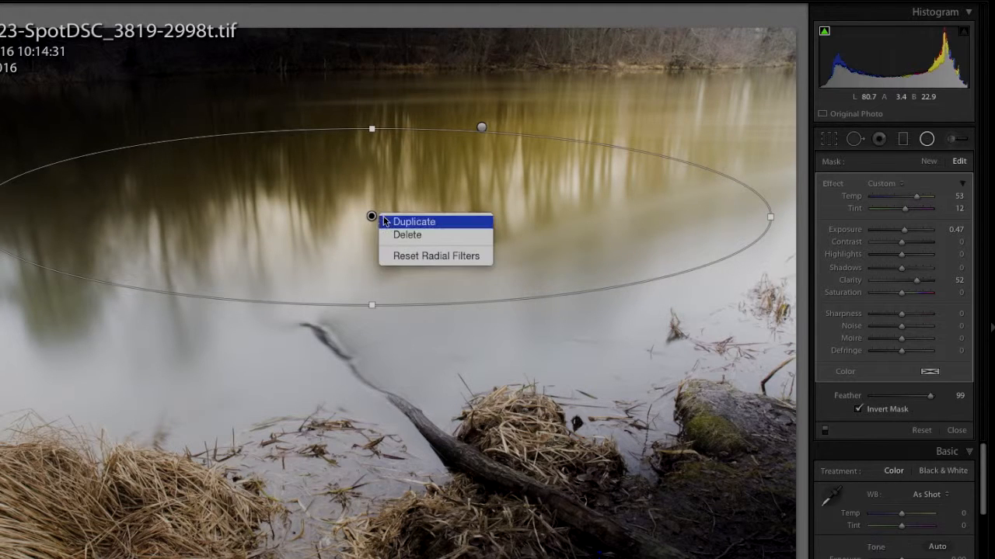
left_click(384, 220)
left_click_drag(386, 222, 393, 427)
left_click_drag(393, 434, 376, 433)
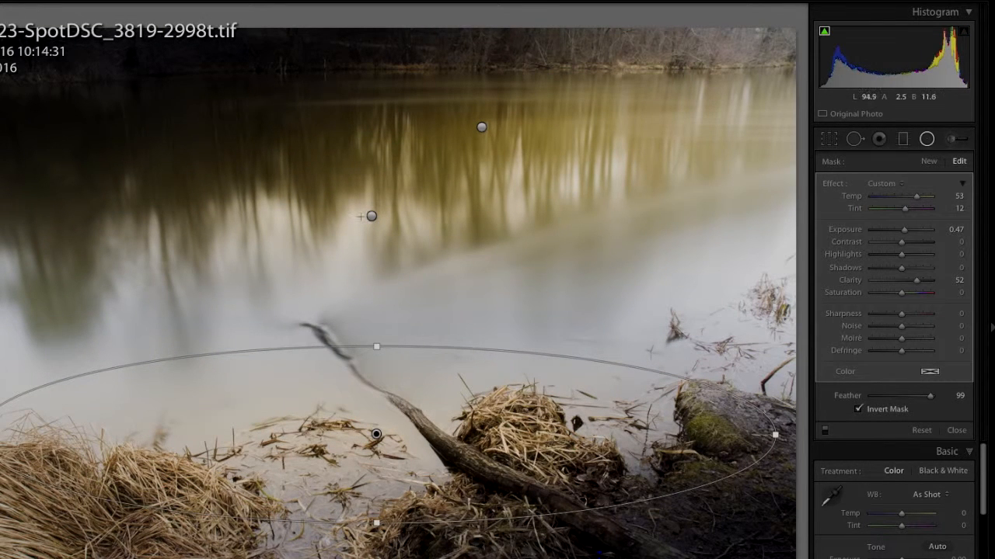
Nudge the mid-water ellipse slightly downward and set its Temp to -29, Saturation to 55 and Feather to 67
left_click(370, 216)
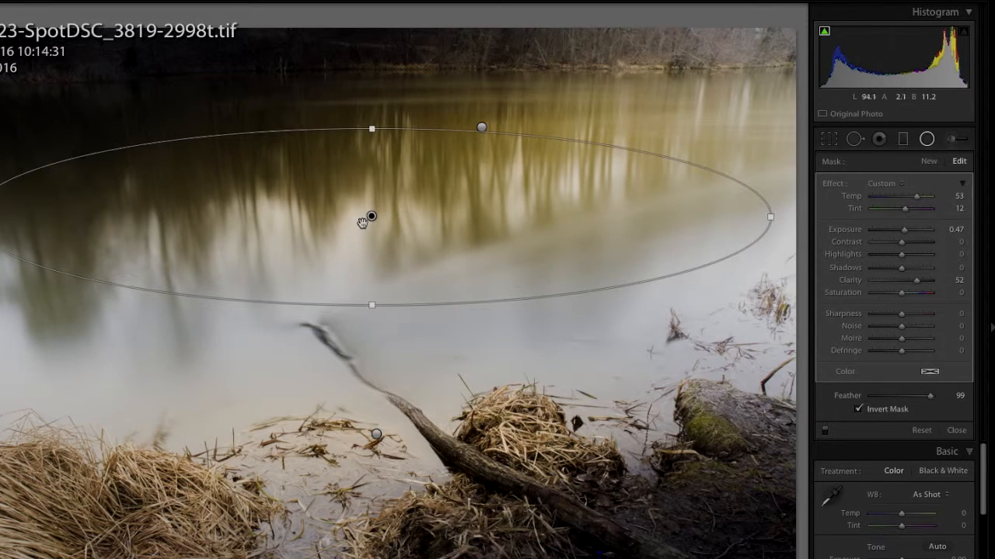
mouse_move(410, 216)
left_mouse_down()
mouse_move(411, 240)
mouse_move(411, 222)
left_mouse_up()
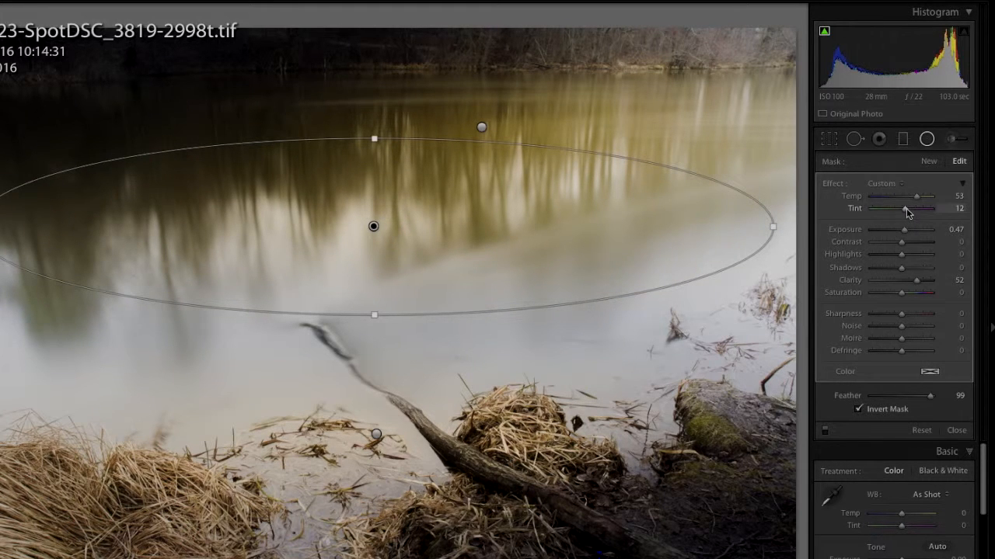
left_click_drag(911, 201, 892, 199)
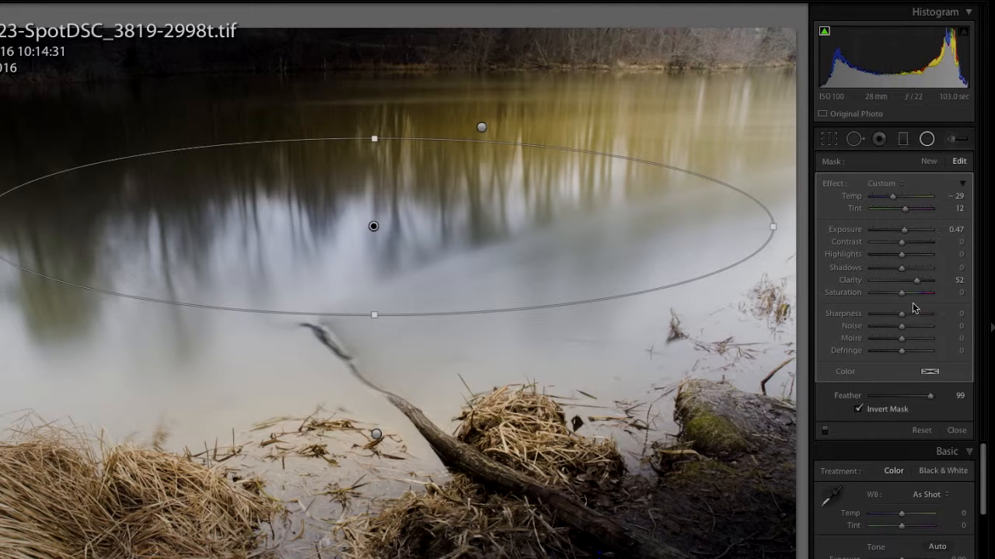
left_click_drag(903, 292, 915, 292)
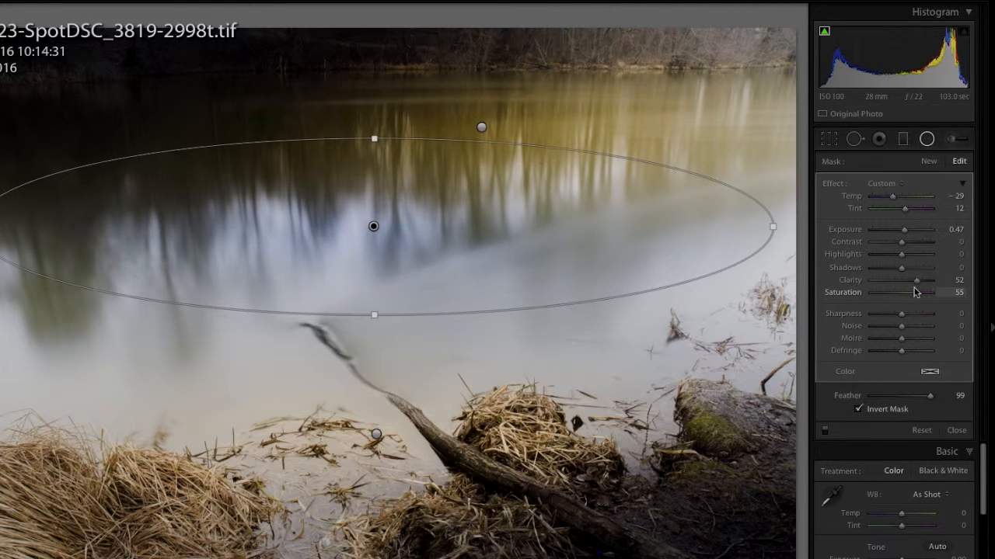
left_click_drag(911, 402, 910, 400)
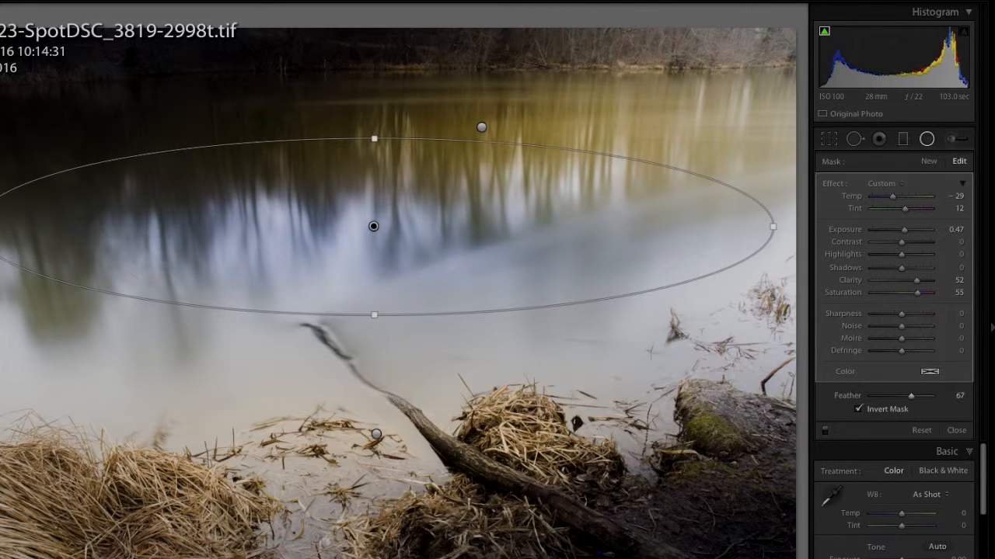
Widen the mid-water ellipse beyond both sides of the photo, make it taller, recentre it, and end its lower edge at the branch tip
left_click_drag(772, 227, 808, 227)
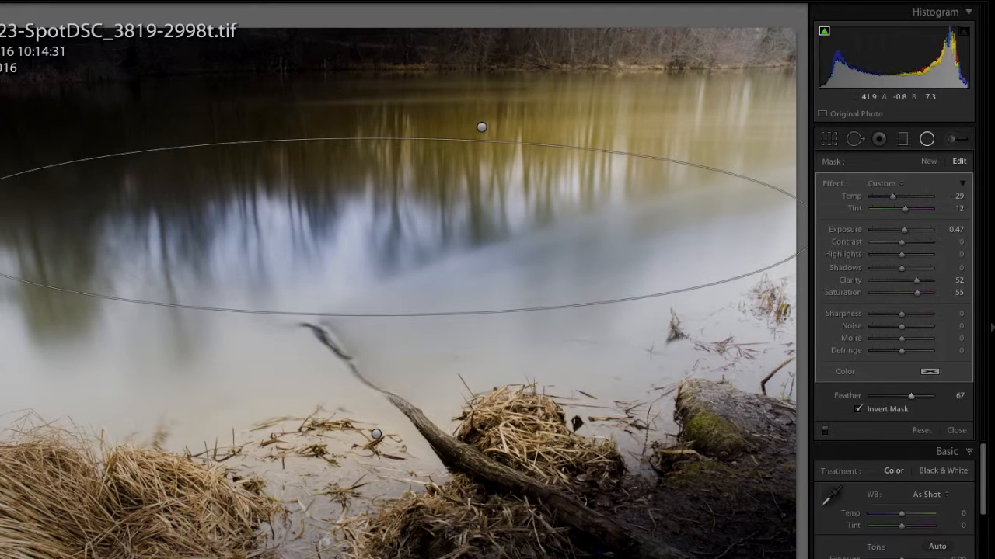
left_click_drag(248, 263, 397, 265)
left_click_drag(75, 230, 0, 230)
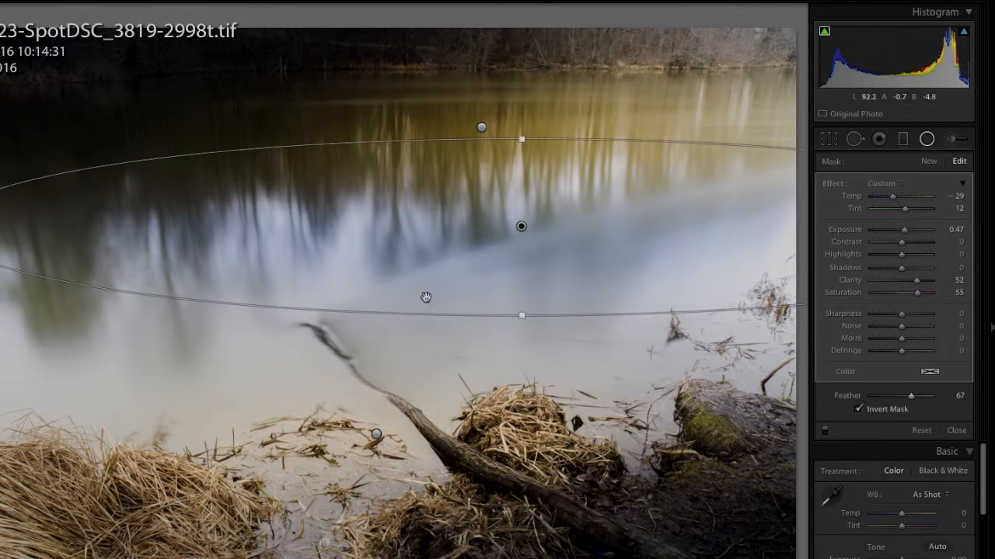
left_click_drag(525, 315, 526, 358)
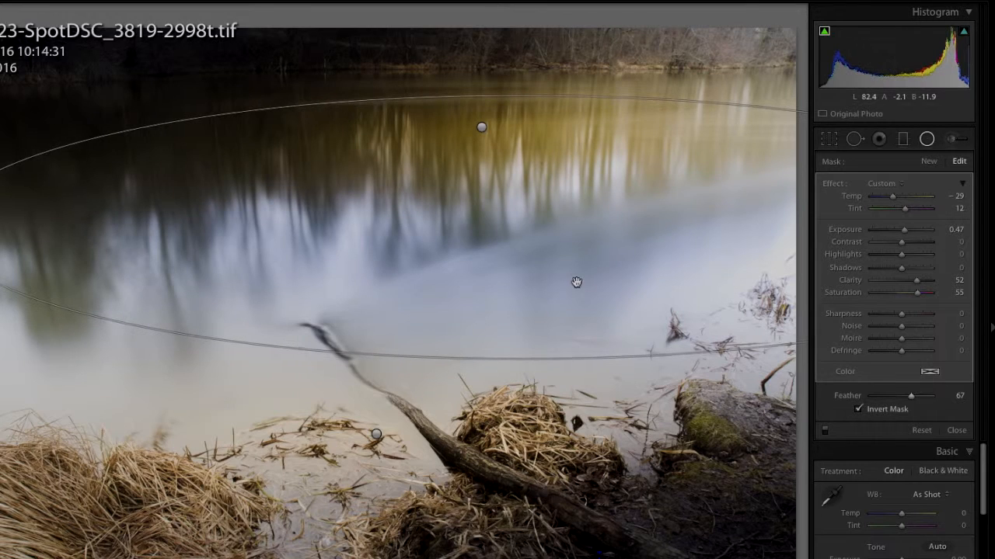
left_click_drag(593, 274, 471, 269)
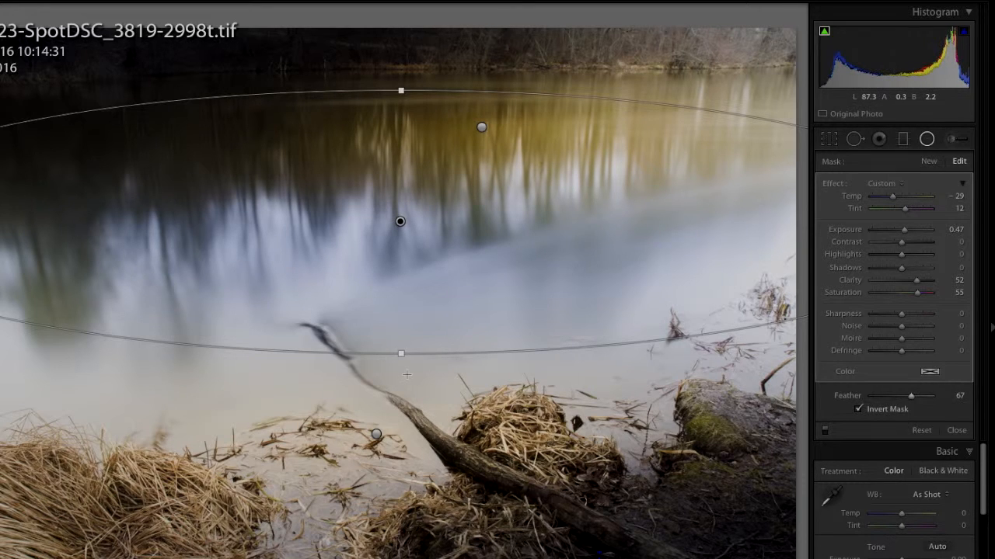
key("alt")
left_click_drag(402, 357, 402, 323)
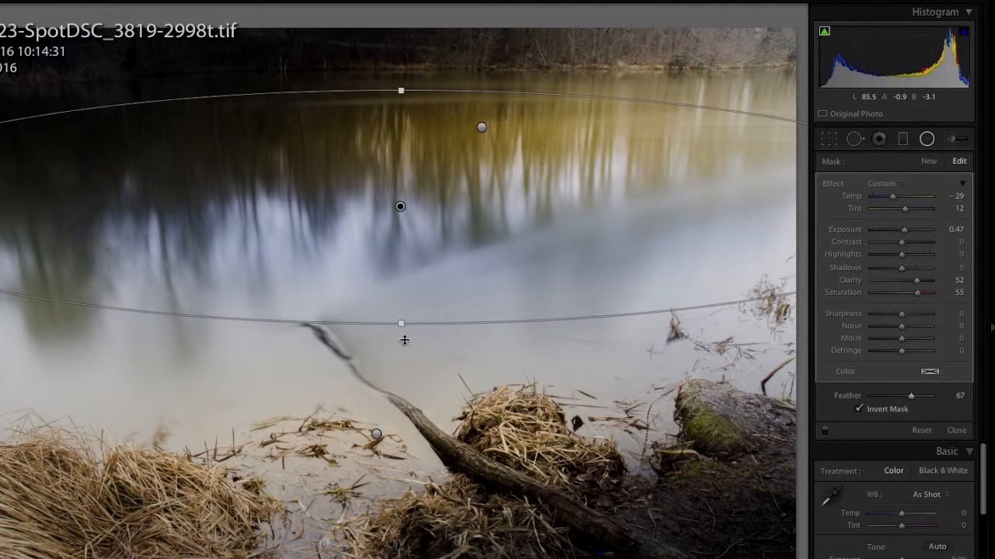
Move the shoreline ellipse up over the near water, widen it across the photo, and tilt it to follow the rising shoreline
left_click(376, 434)
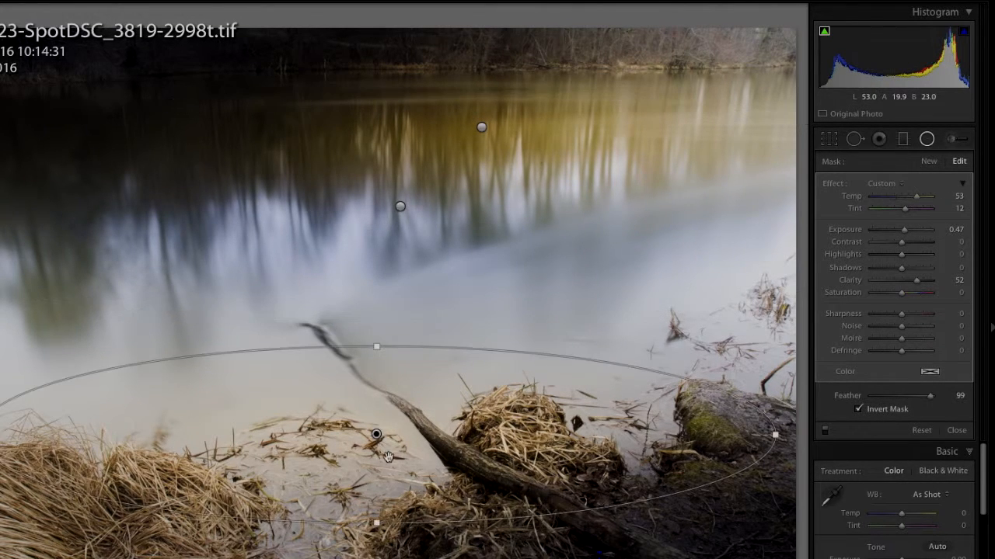
left_click_drag(410, 481, 419, 403)
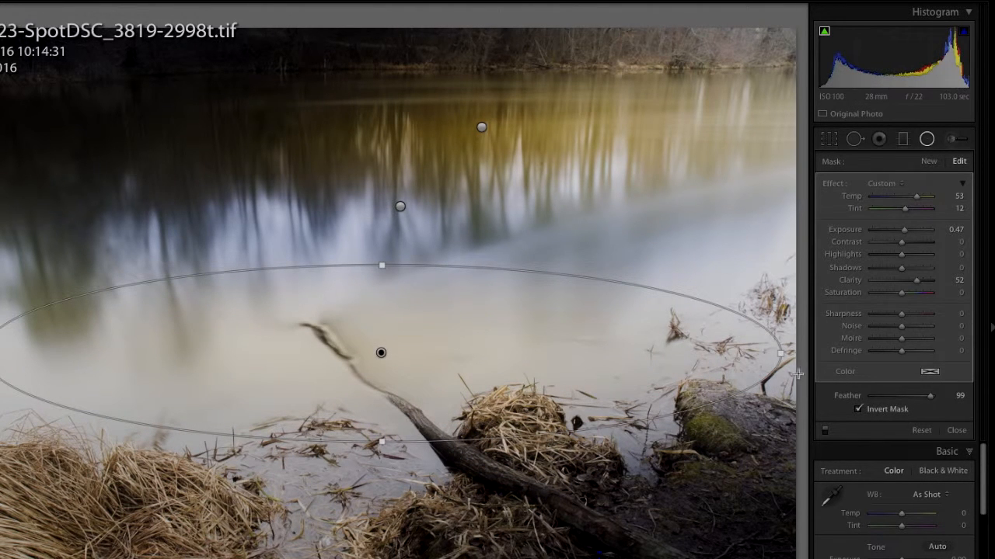
left_click_drag(615, 376, 535, 372)
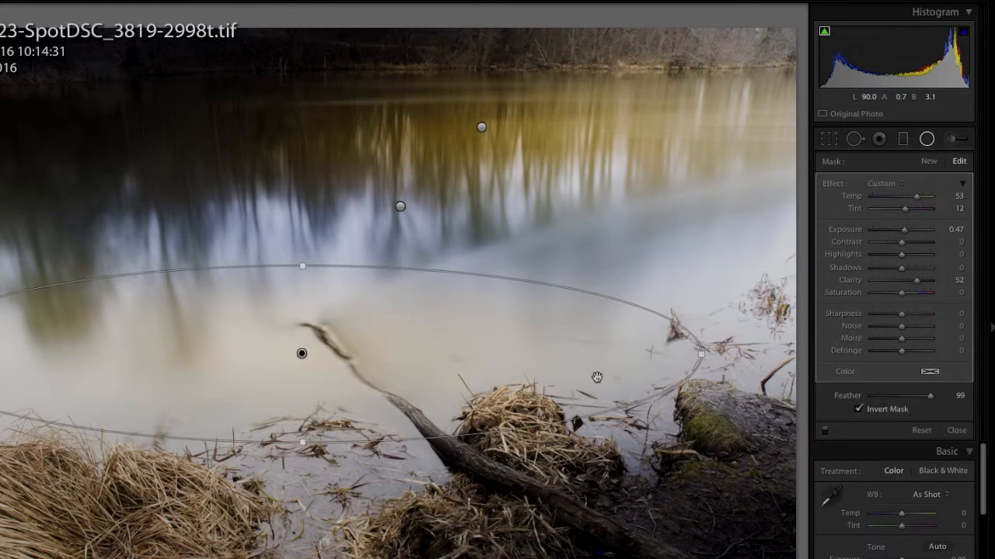
left_click_drag(703, 358, 877, 348)
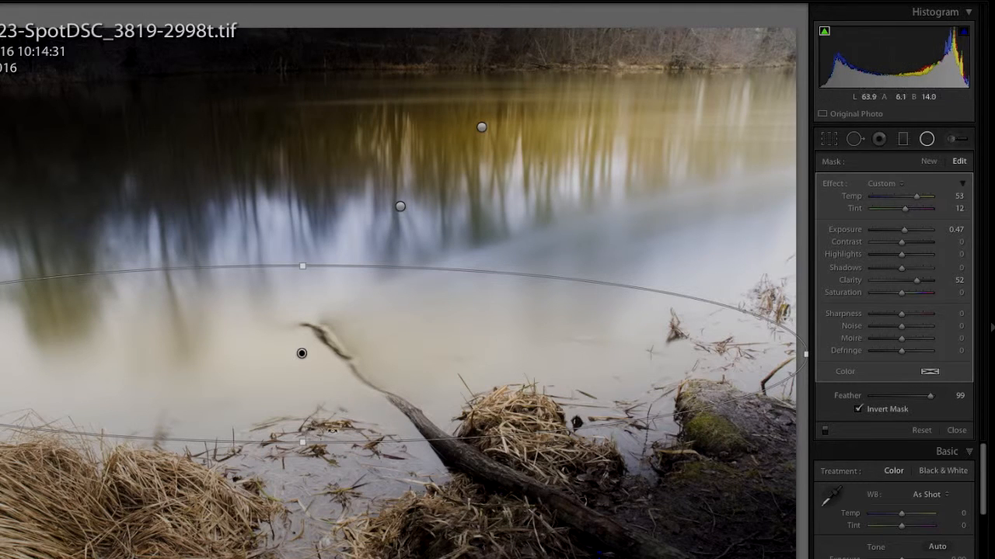
left_click_drag(739, 380, 753, 358)
left_click_drag(459, 370, 604, 345)
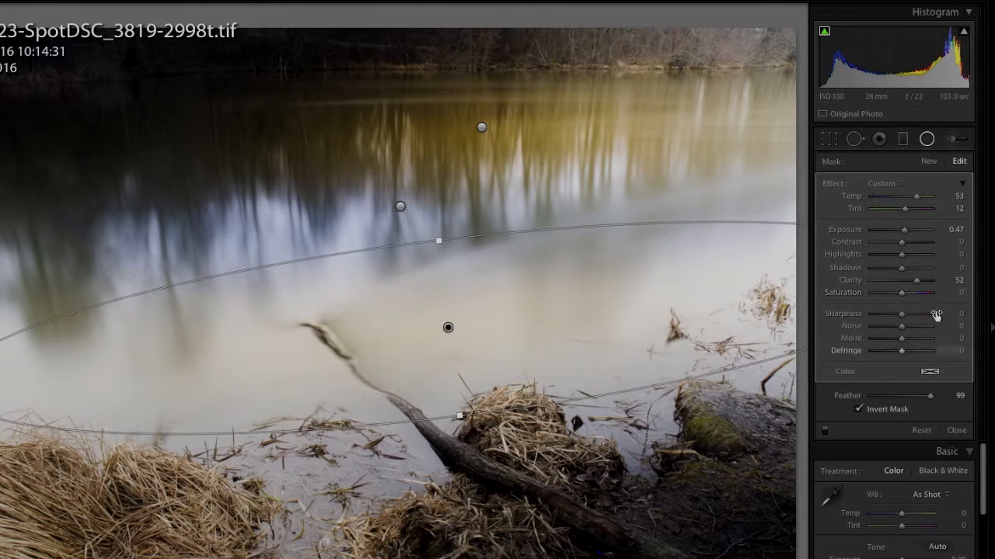
Set the near-water ellipse's Clarity to -45, Temp to -9, Tint to 0 and Saturation to 29, and reduce its height and shift it slightly
left_click_drag(937, 283, 894, 285)
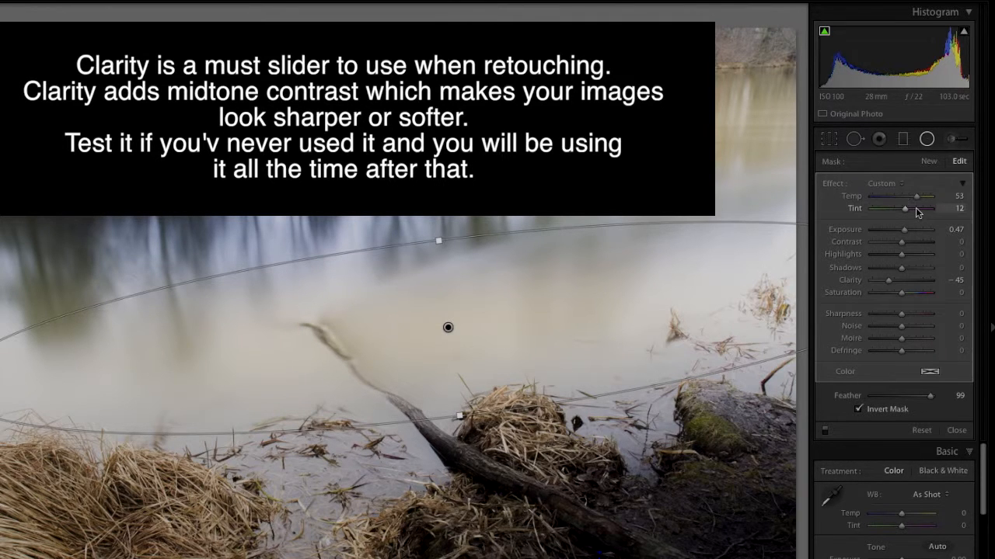
mouse_move(916, 208)
left_mouse_down()
mouse_move(906, 199)
mouse_move(903, 210)
mouse_move(883, 212)
mouse_move(914, 216)
mouse_move(890, 196)
mouse_move(917, 211)
mouse_move(891, 209)
mouse_move(901, 210)
left_mouse_up()
left_click_drag(911, 298, 910, 293)
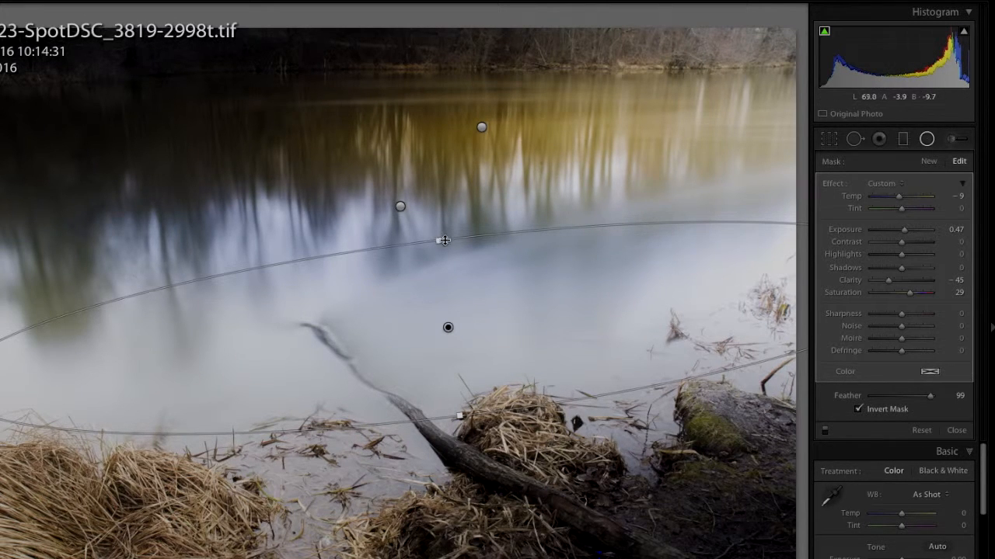
left_click_drag(436, 244, 440, 265)
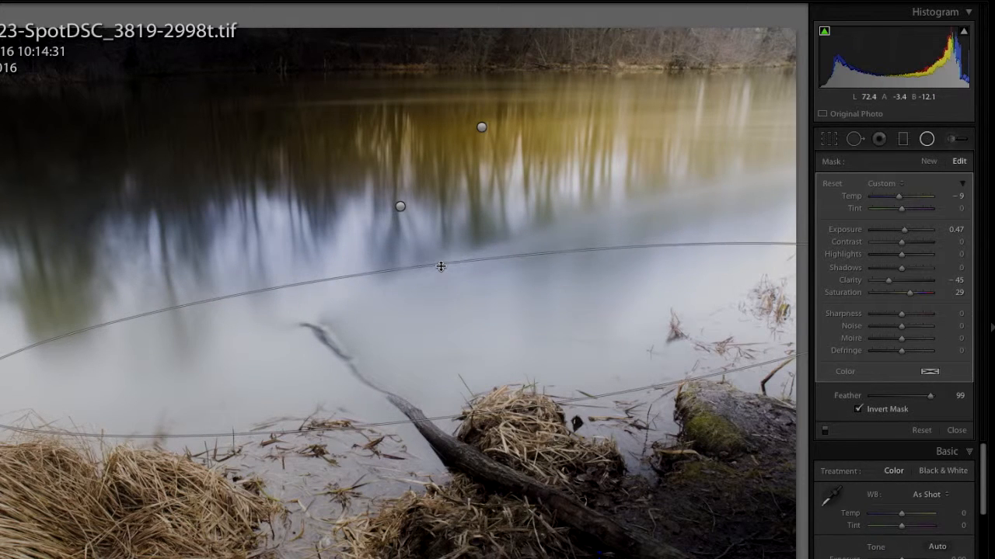
left_click_drag(596, 309, 566, 316)
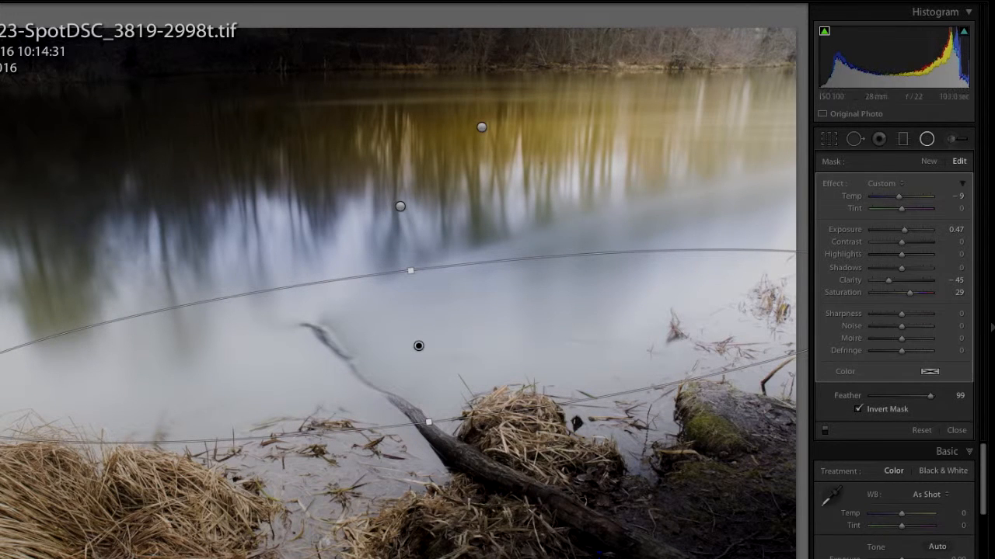
Close the radial filter and compare the edited photo with its before version
key("shift+m")
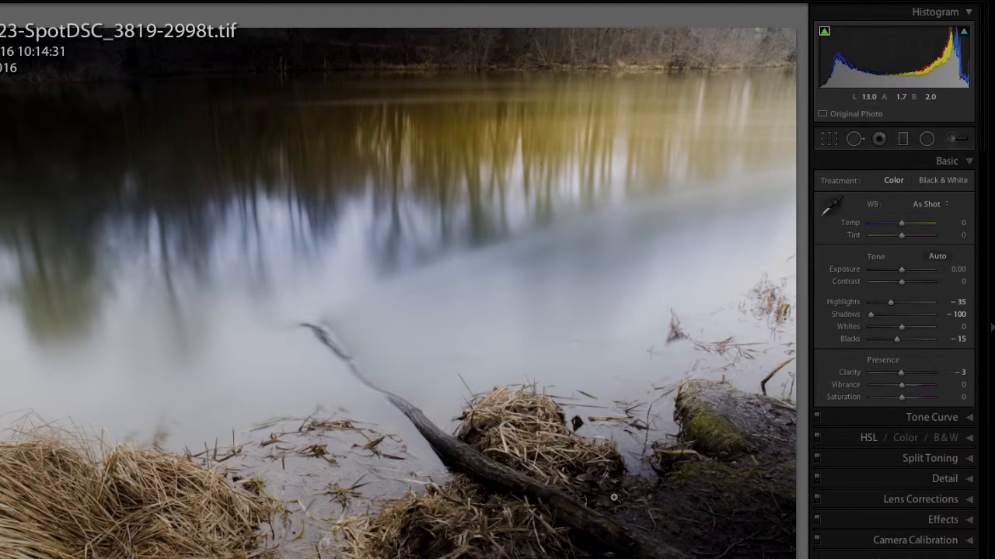
key("backslash")
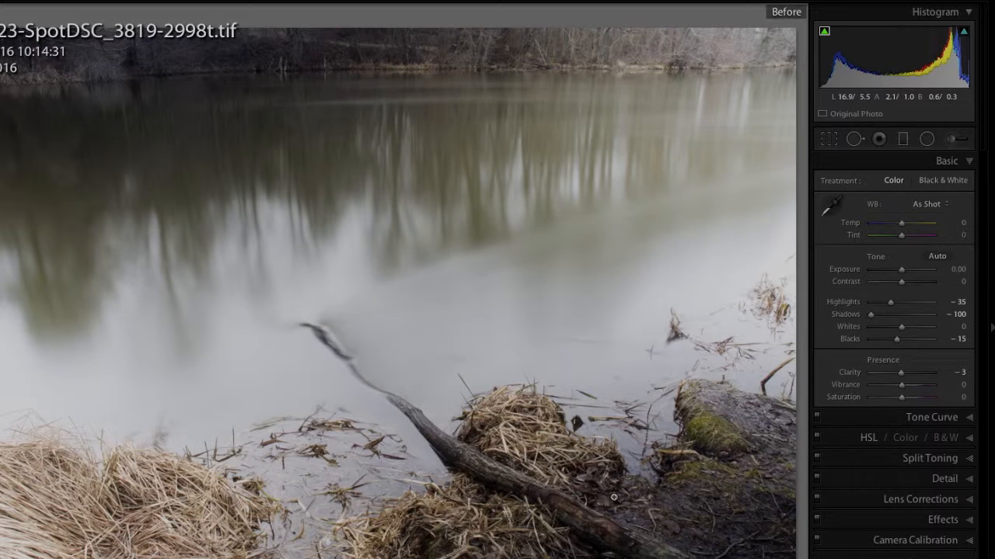
key("backslash")
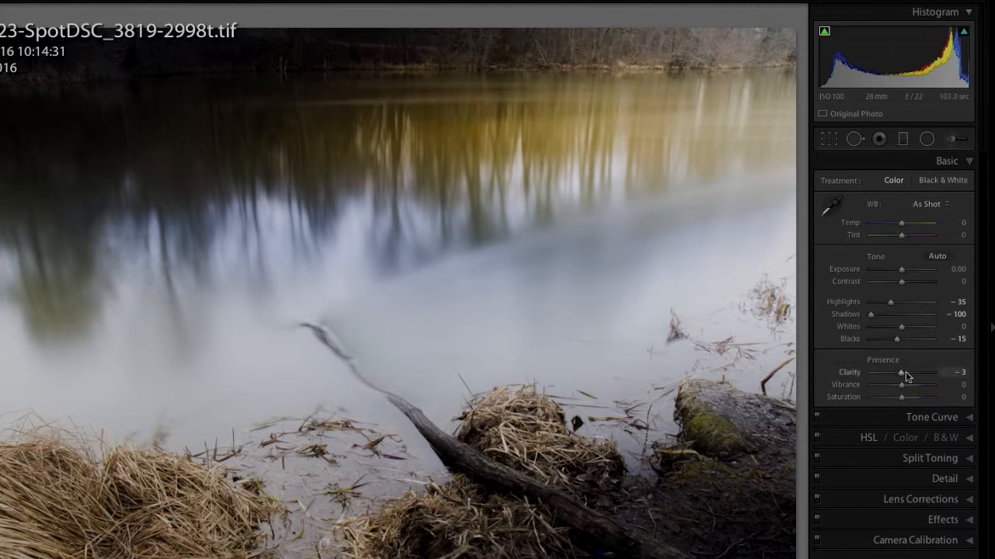
Set the whole photo's Clarity to +38, Vibrance to +27 and Contrast to +11
left_click_drag(910, 372, 911, 388)
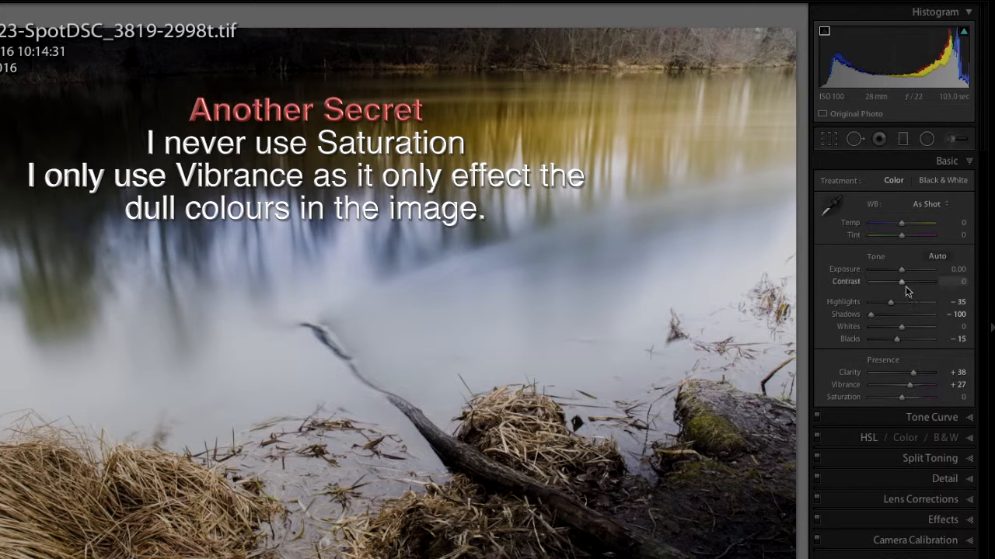
left_click_drag(902, 282, 905, 286)
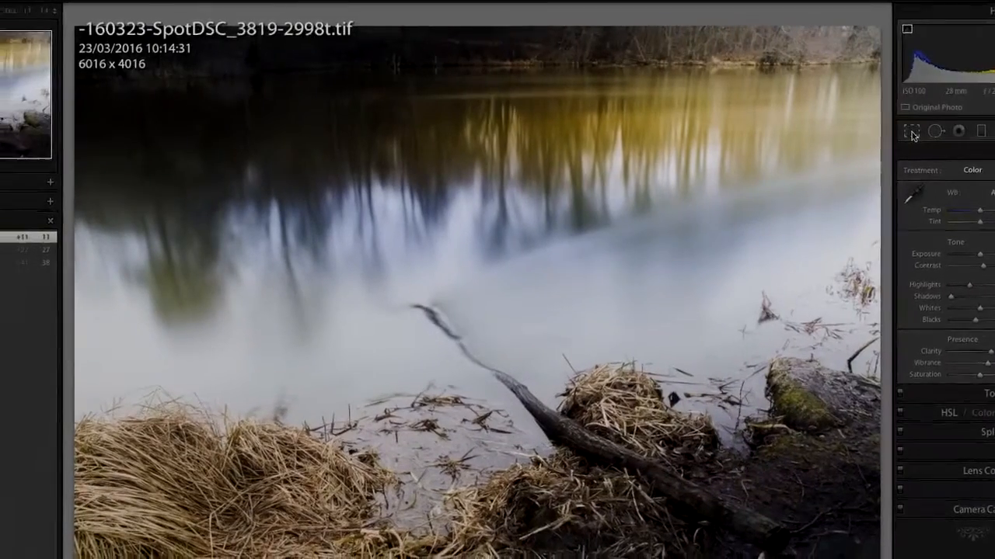
Crop the photo at 2 x 3 to about 5608 x 3744, repositioning it to trim mainly the dark left edge and bottom grass
left_click(892, 132)
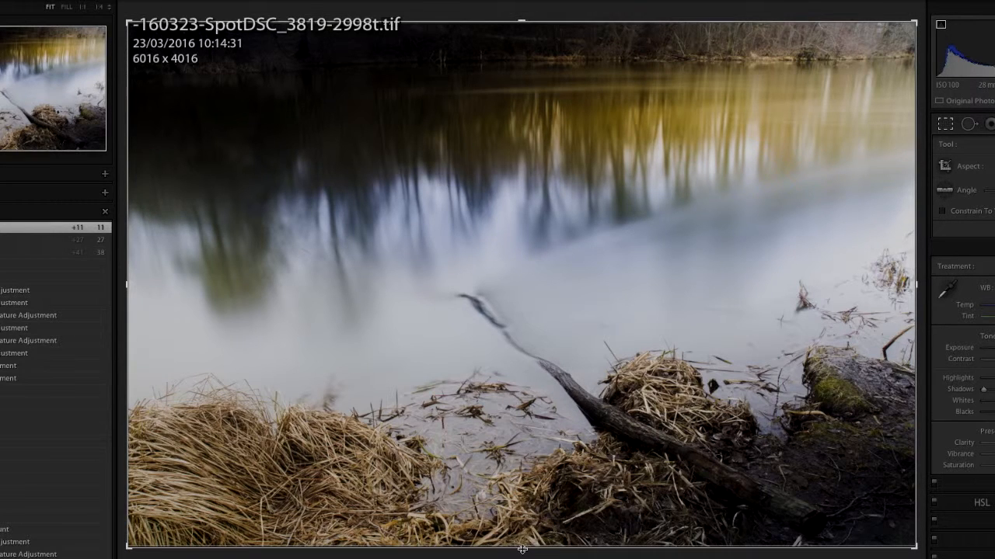
left_click_drag(521, 548, 521, 518)
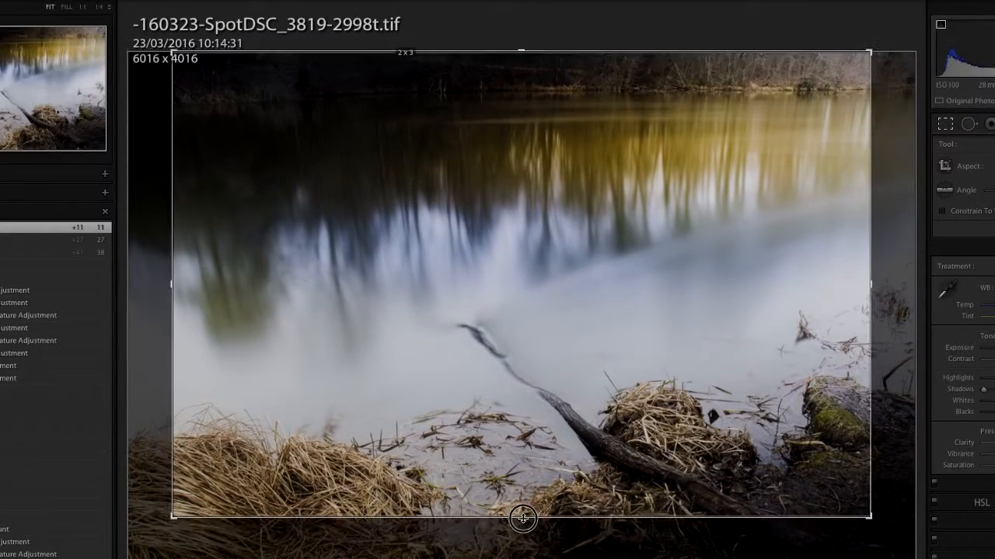
left_click_drag(618, 356, 579, 326)
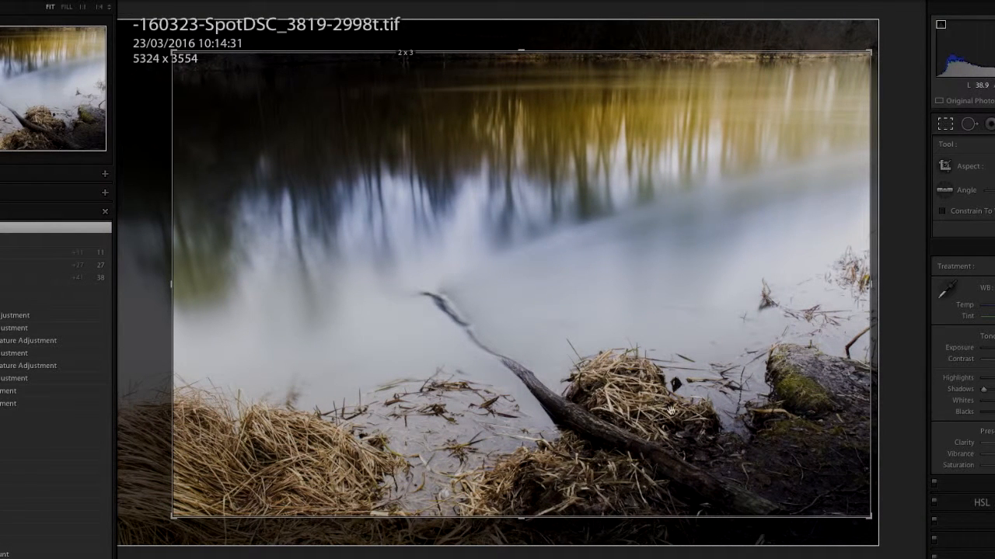
left_click_drag(646, 347, 642, 358)
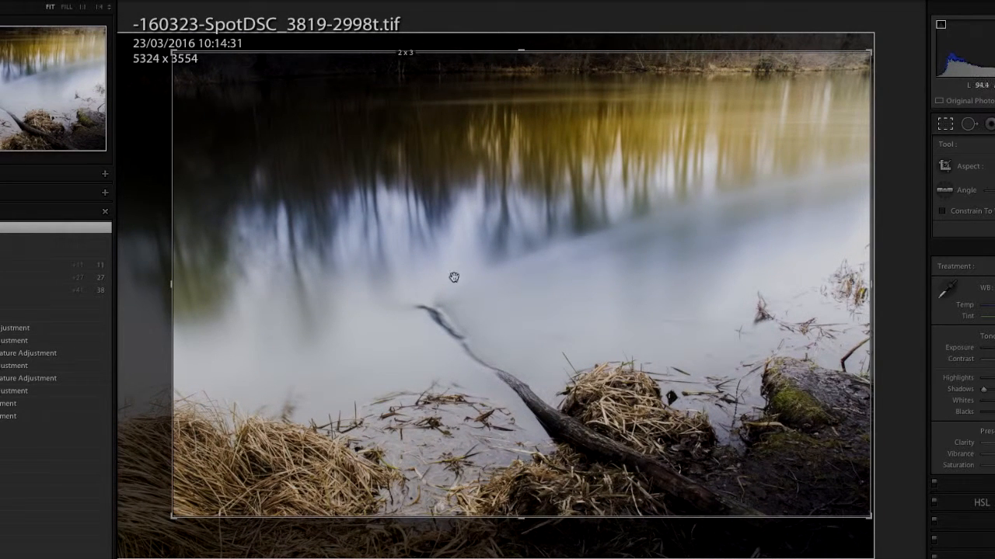
left_click_drag(499, 303, 509, 300)
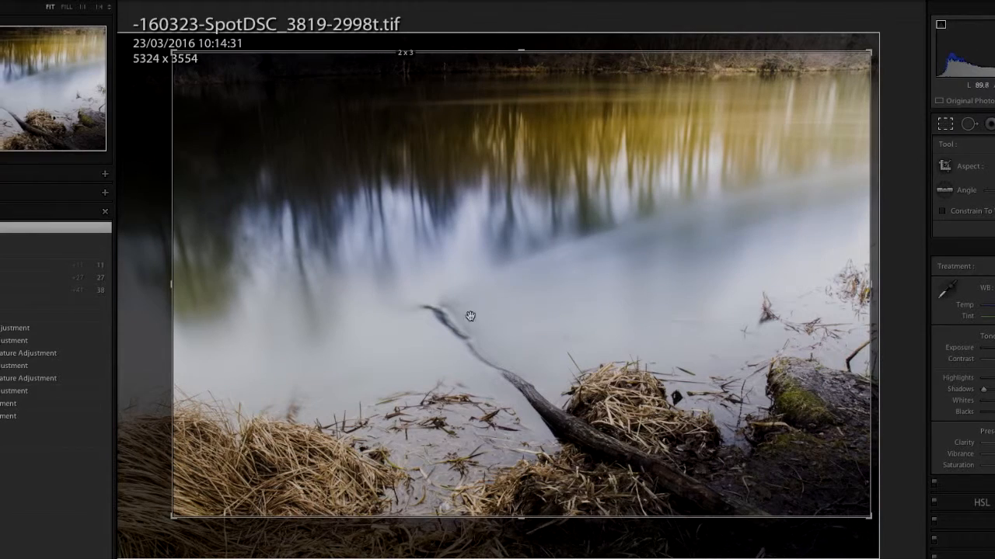
left_click_drag(173, 516, 113, 529)
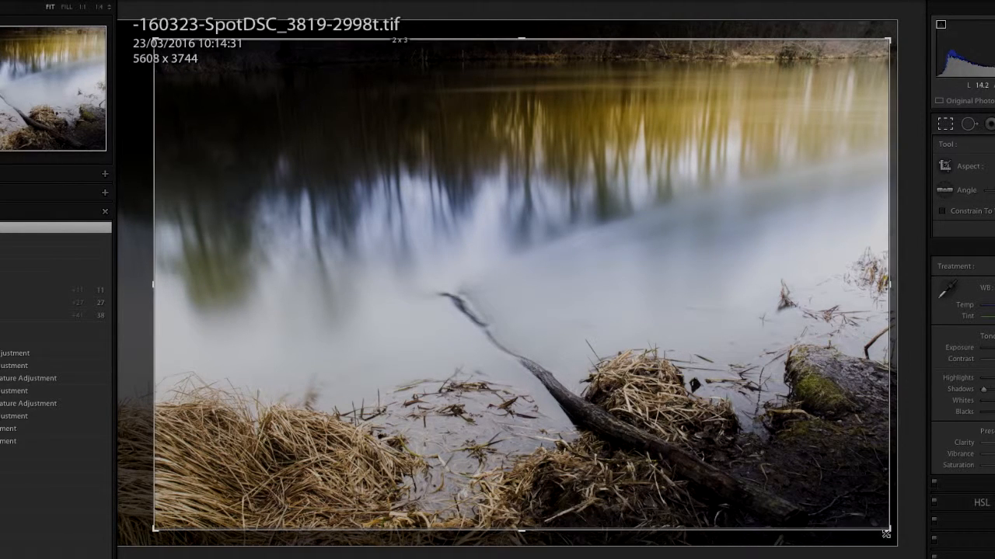
key("Return")
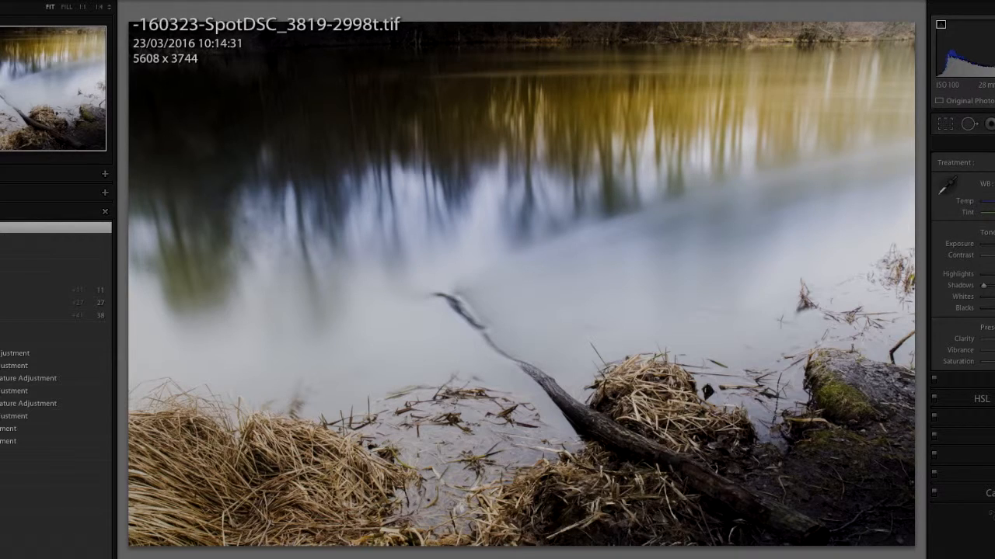
Add a narrow, slightly tilted graduated filter over the far shore at the photo's upper edge and set its Exposure to -0.62
left_click(989, 122)
left_click_drag(783, 22, 719, 56)
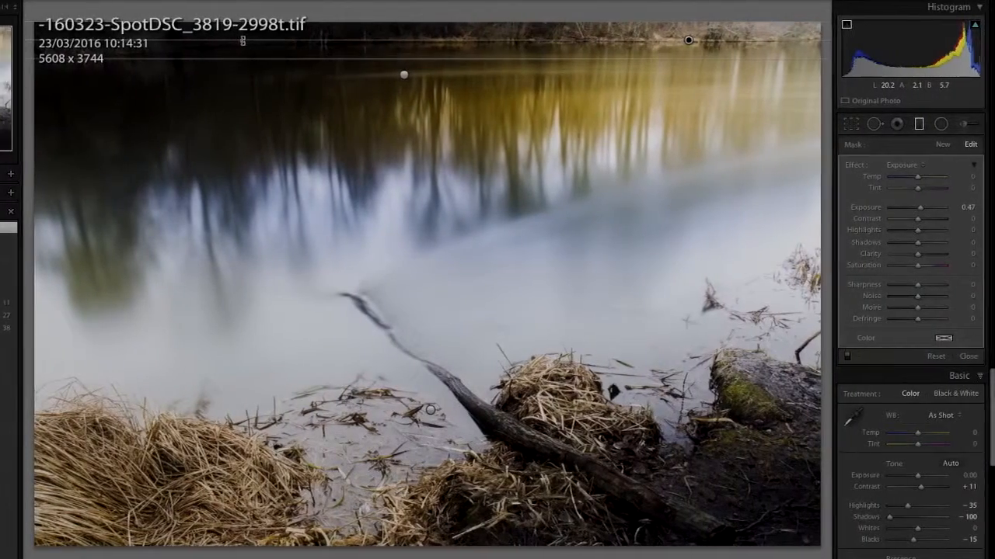
left_click(906, 210)
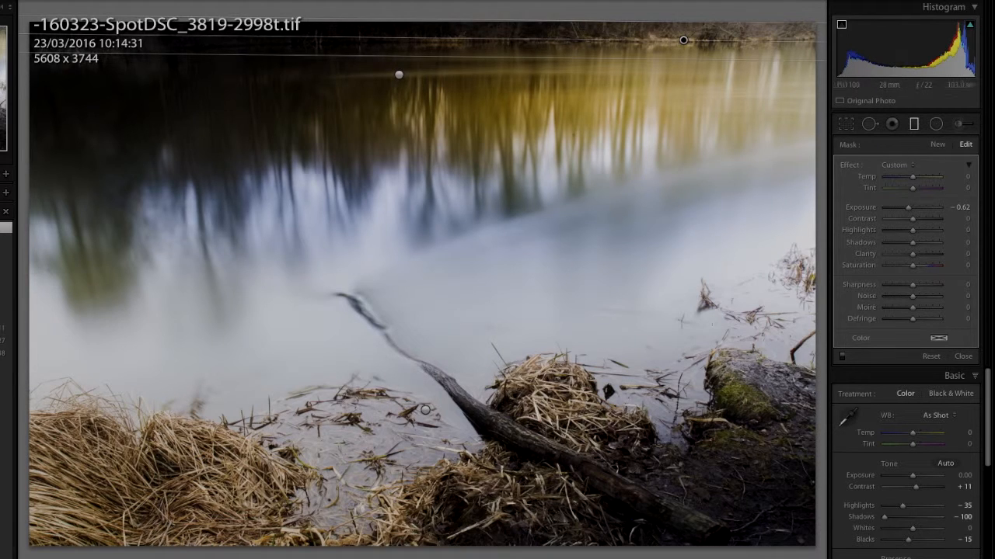
key("m")
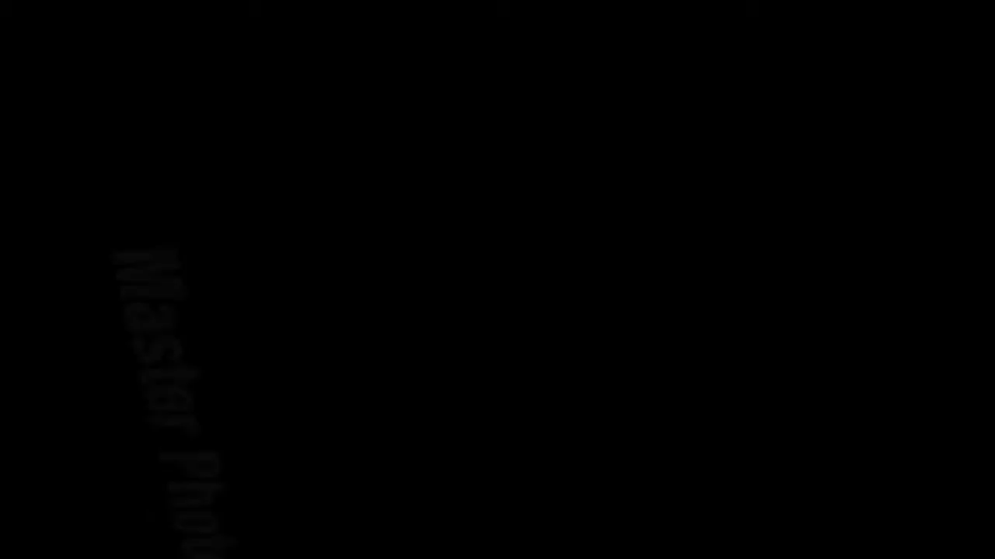